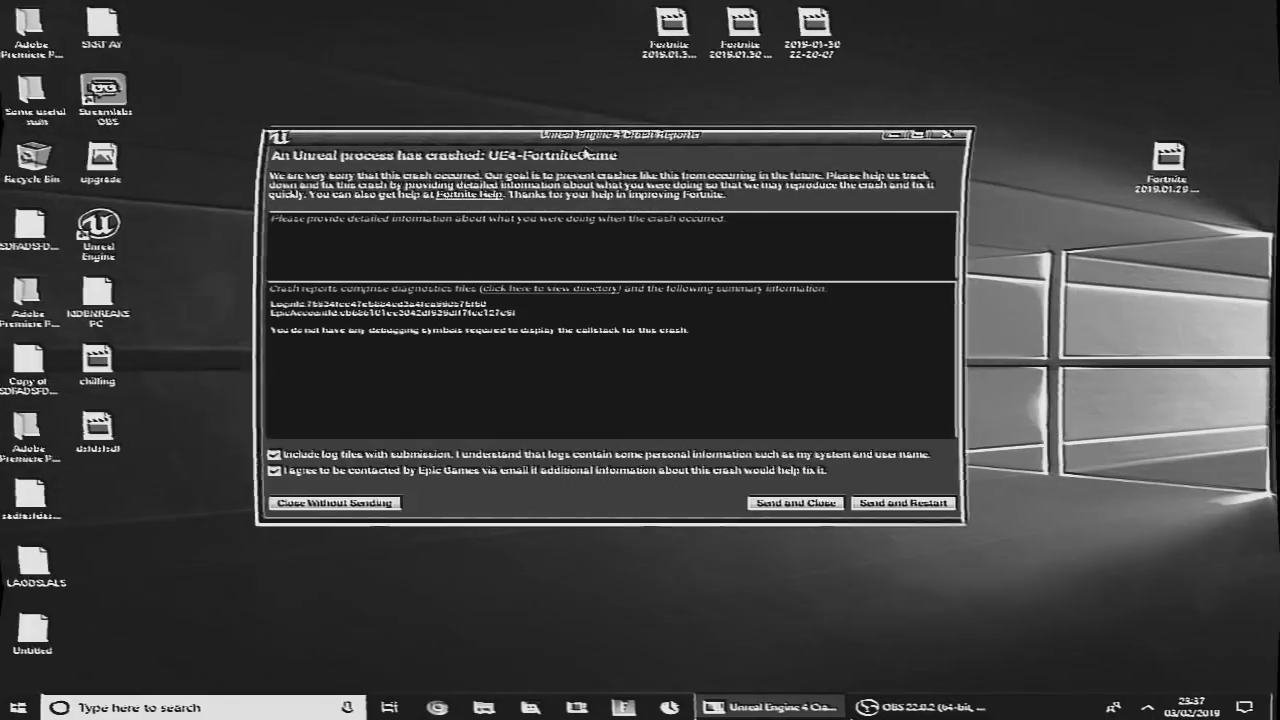
Replace the crash description in the Crash Reporter with the placeholder text 'sdsddsdsd'
{"action": "left_click", "coordinate": [477, 231]}
{"action": "type", "text": "dfdaf"}
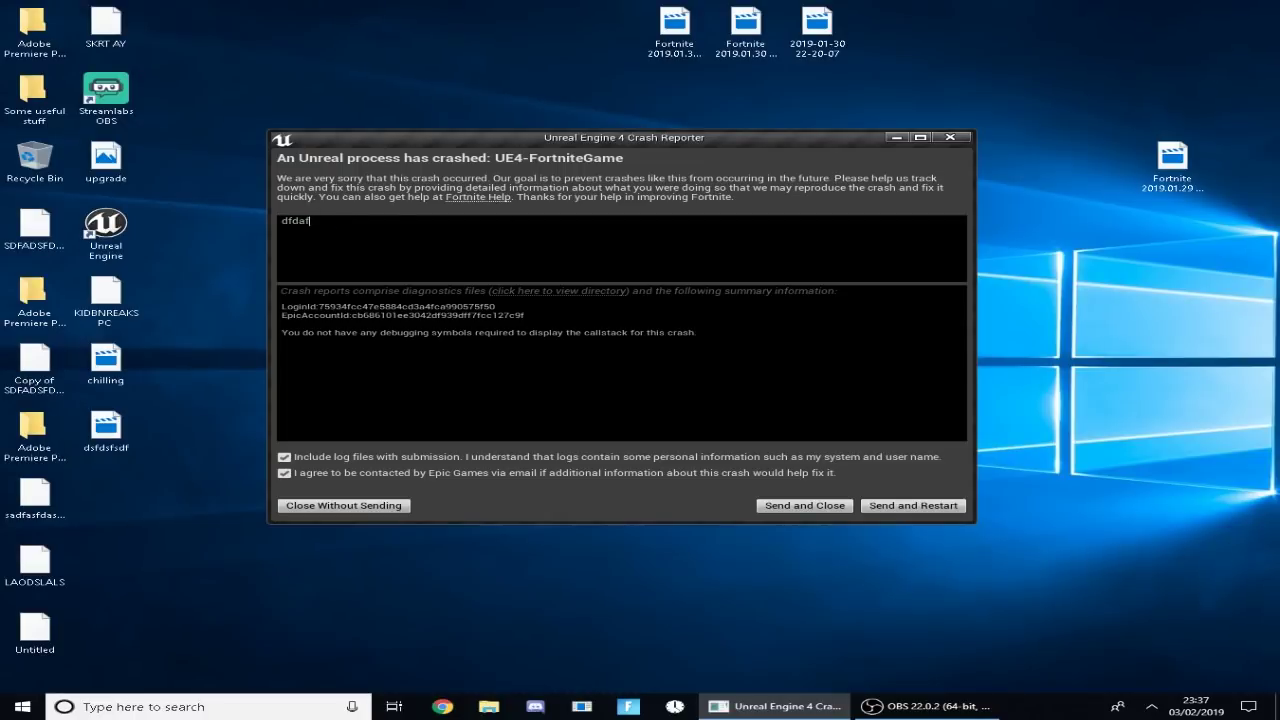
{"action": "key", "text": "BackSpace"}
{"action": "type", "text": "sdsddsdsd"}
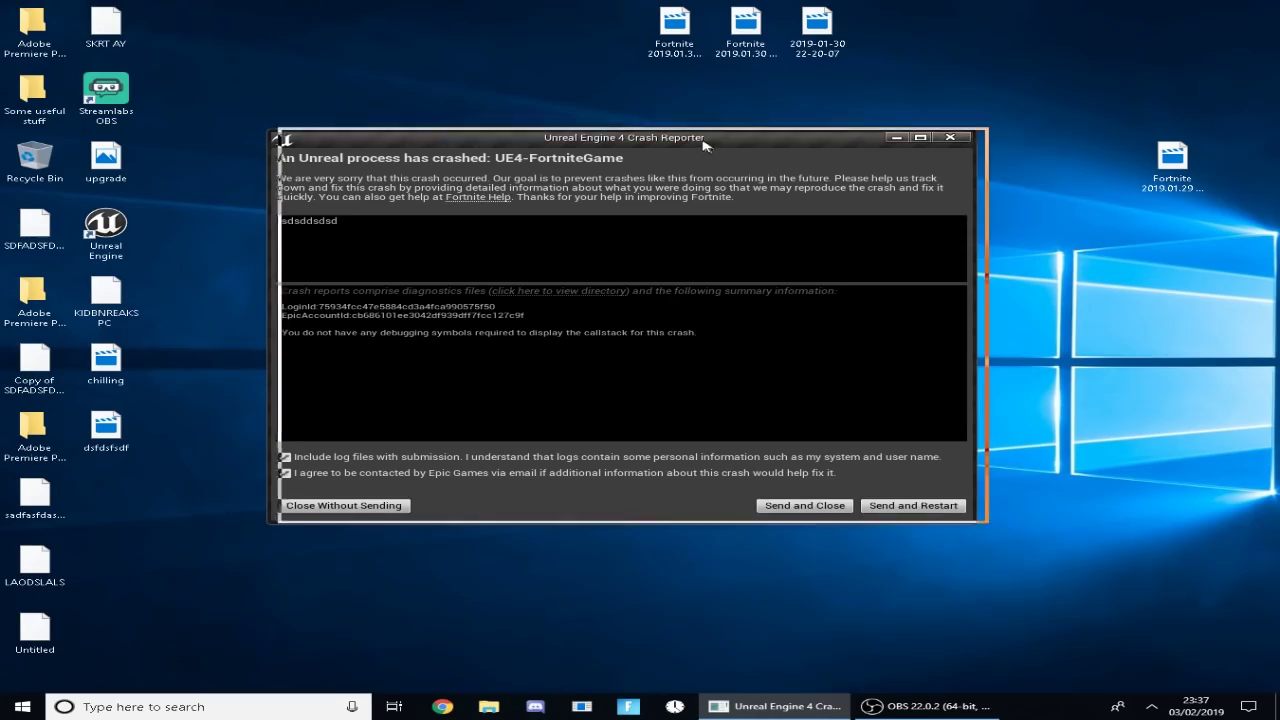
Send the crash report, then browse AppData > Local > FortniteGame > Saved > Config > CrashReportClient
{"action": "left_click", "coordinate": [802, 508]}
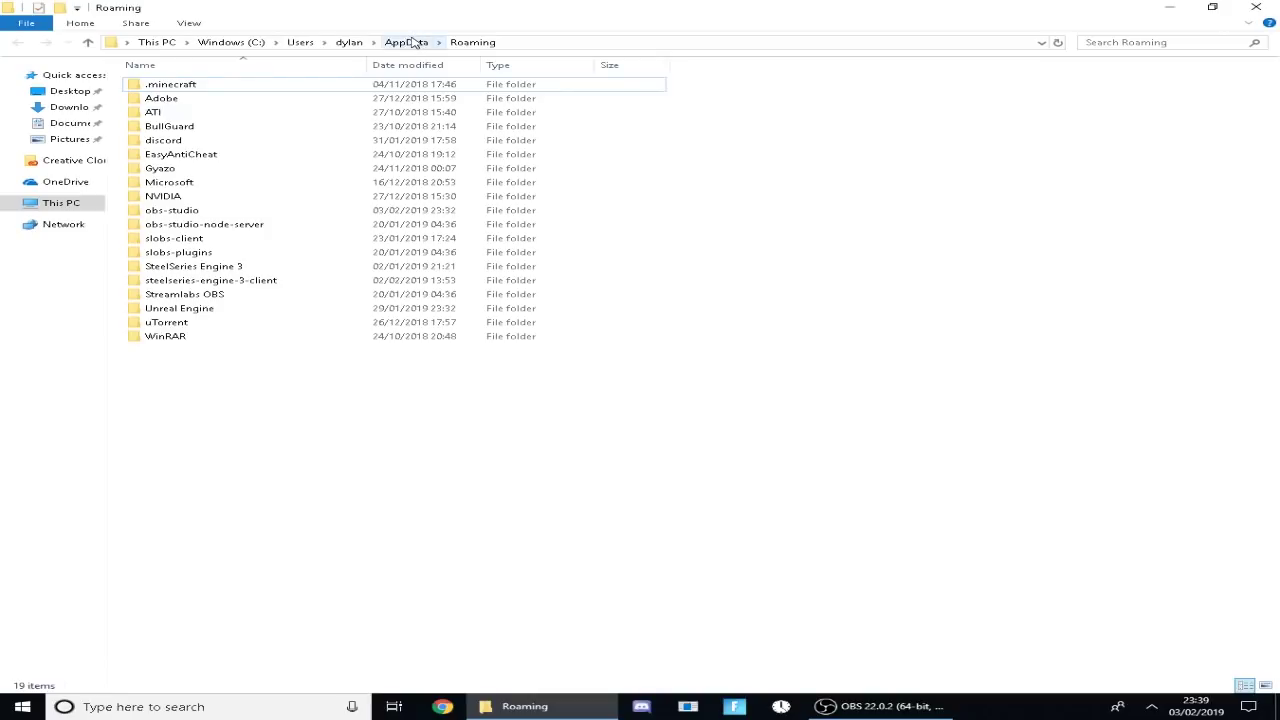
{"action": "left_click", "coordinate": [406, 42]}
{"action": "double_click", "coordinate": [192, 86]}
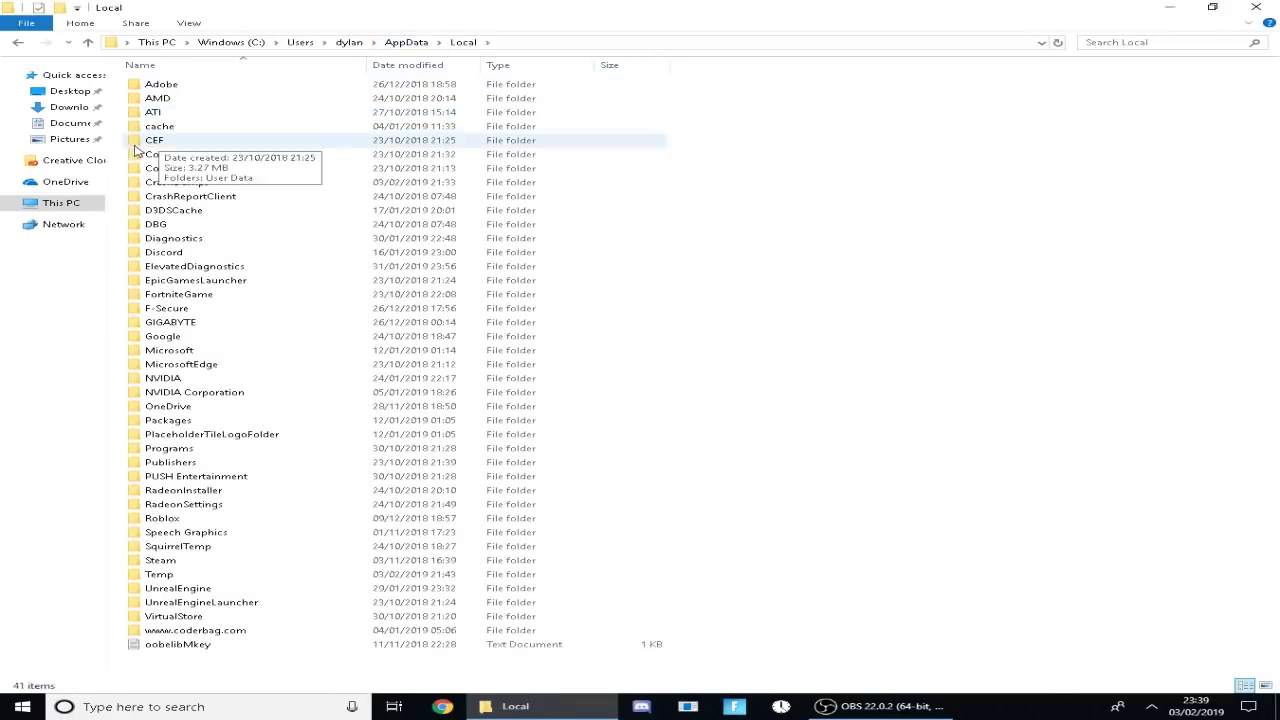
{"action": "double_click", "coordinate": [185, 294]}
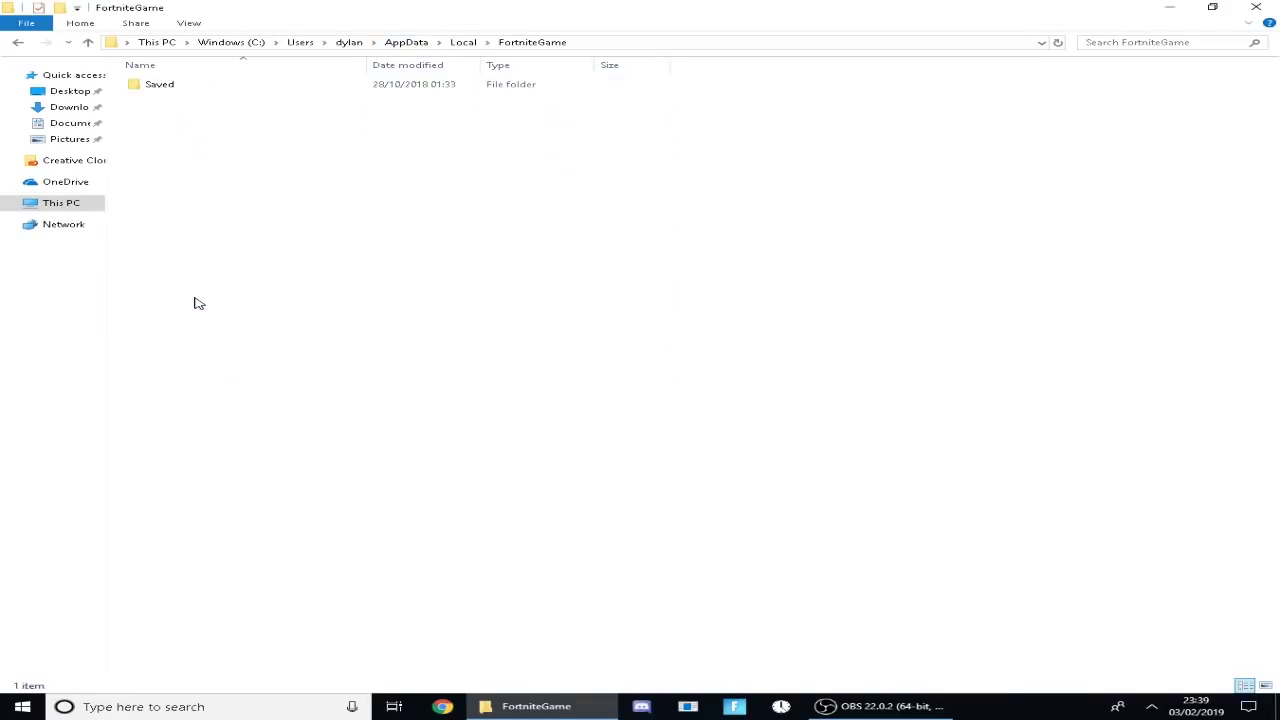
{"action": "double_click", "coordinate": [207, 85]}
{"action": "double_click", "coordinate": [218, 98]}
{"action": "left_click", "coordinate": [207, 85]}
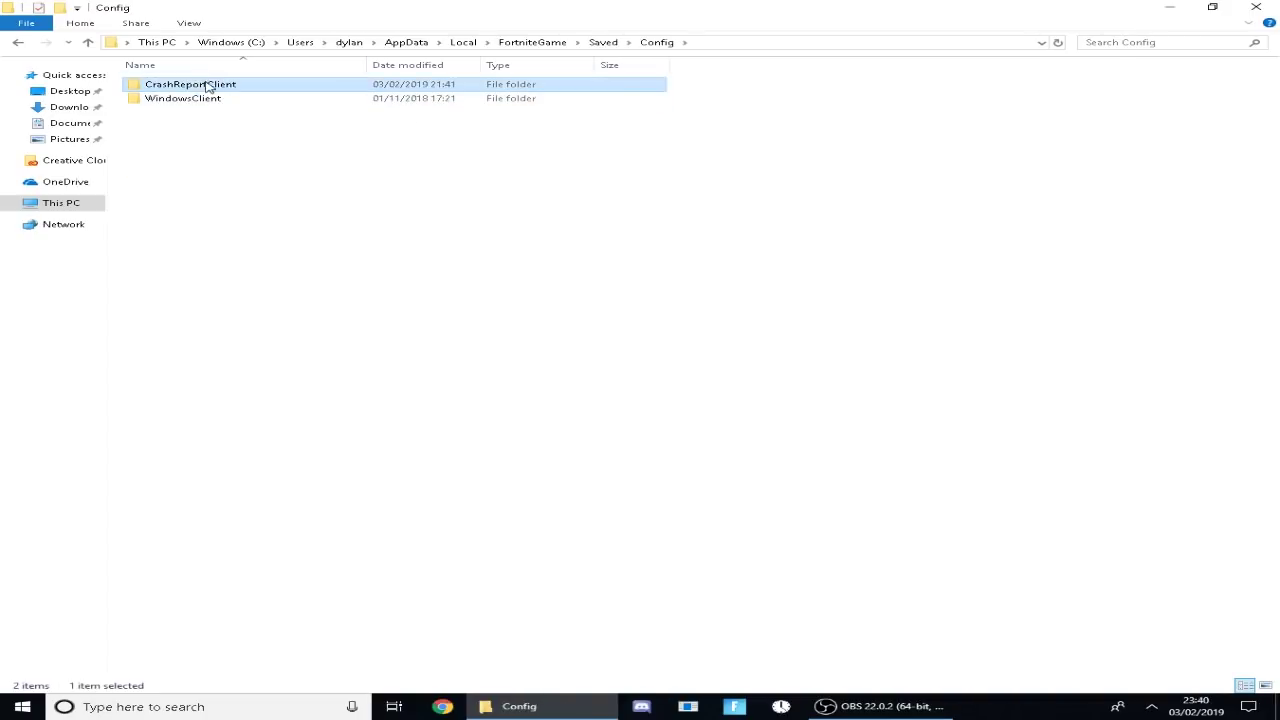
{"action": "double_click", "coordinate": [252, 88]}
Box-select the sixteen UE4CC-Windows folders dated 01/02/2019 to 03/02/2019
{"action": "left_click_drag", "start_coordinate": [619, 318], "coordinate": [124, 80]}
{"action": "left_click_drag", "start_coordinate": [252, 293], "coordinate": [251, 100]}
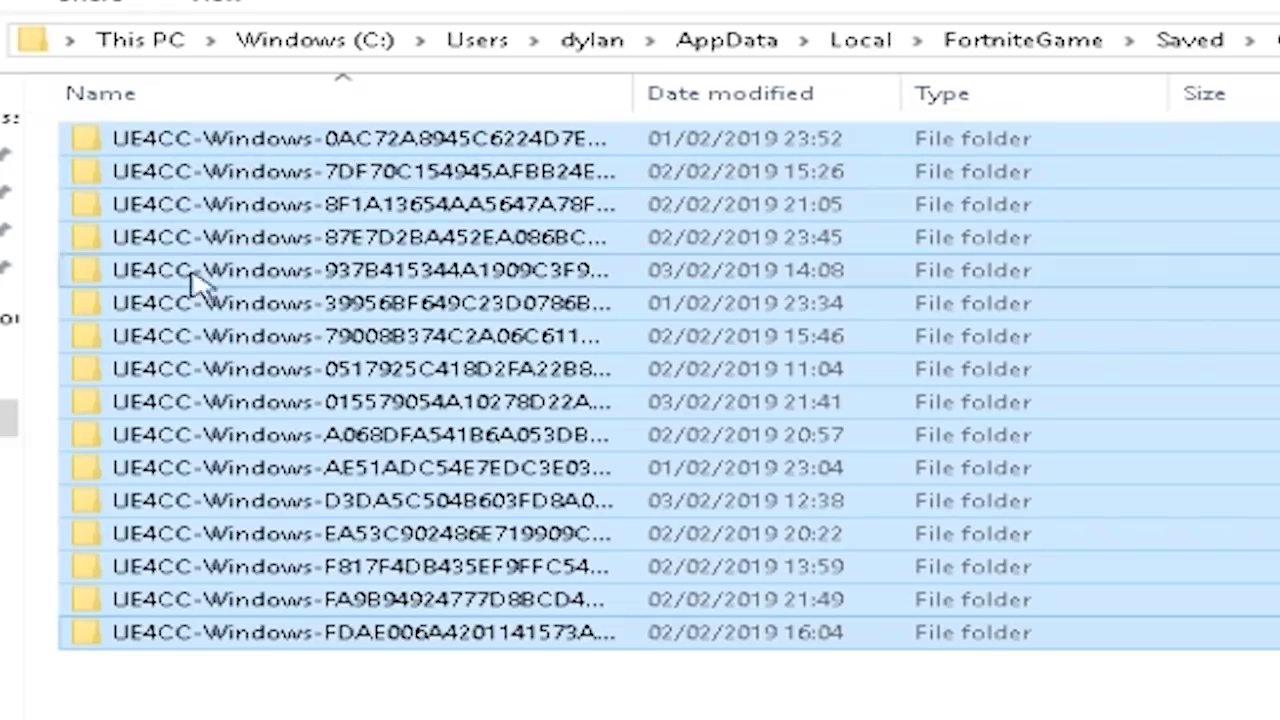
{"action": "left_click_drag", "start_coordinate": [280, 271], "coordinate": [651, 506]}
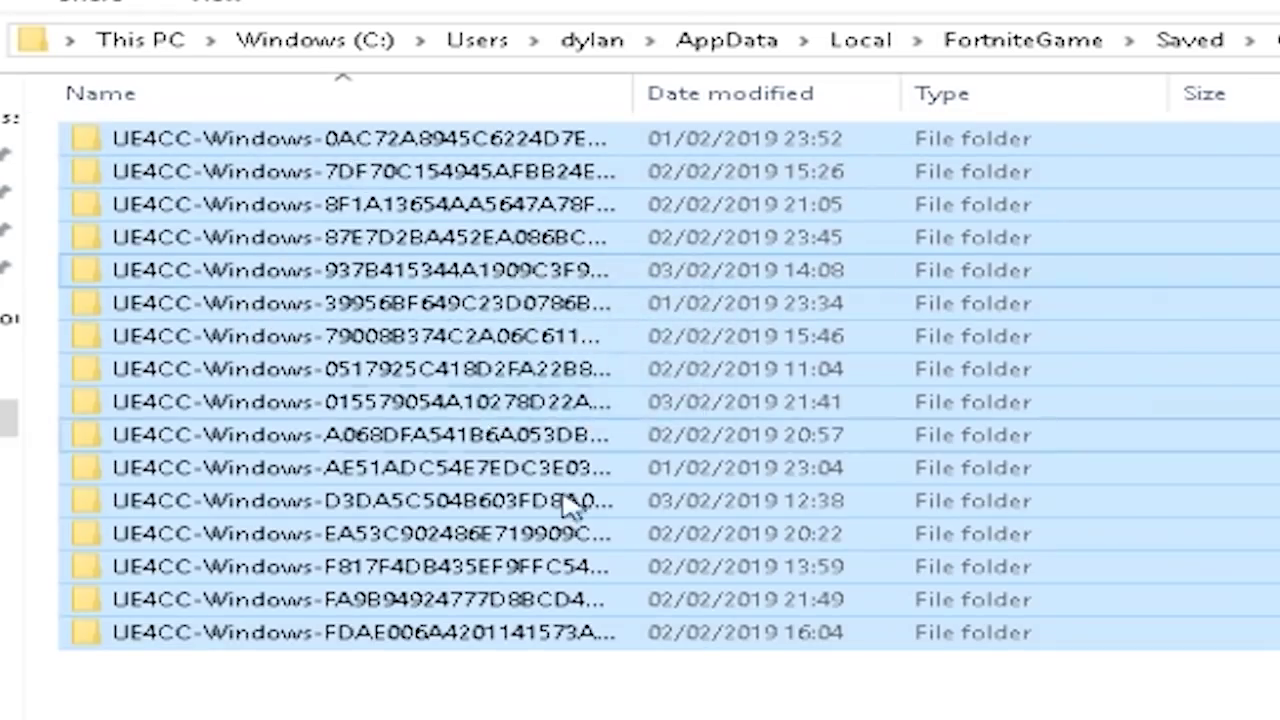
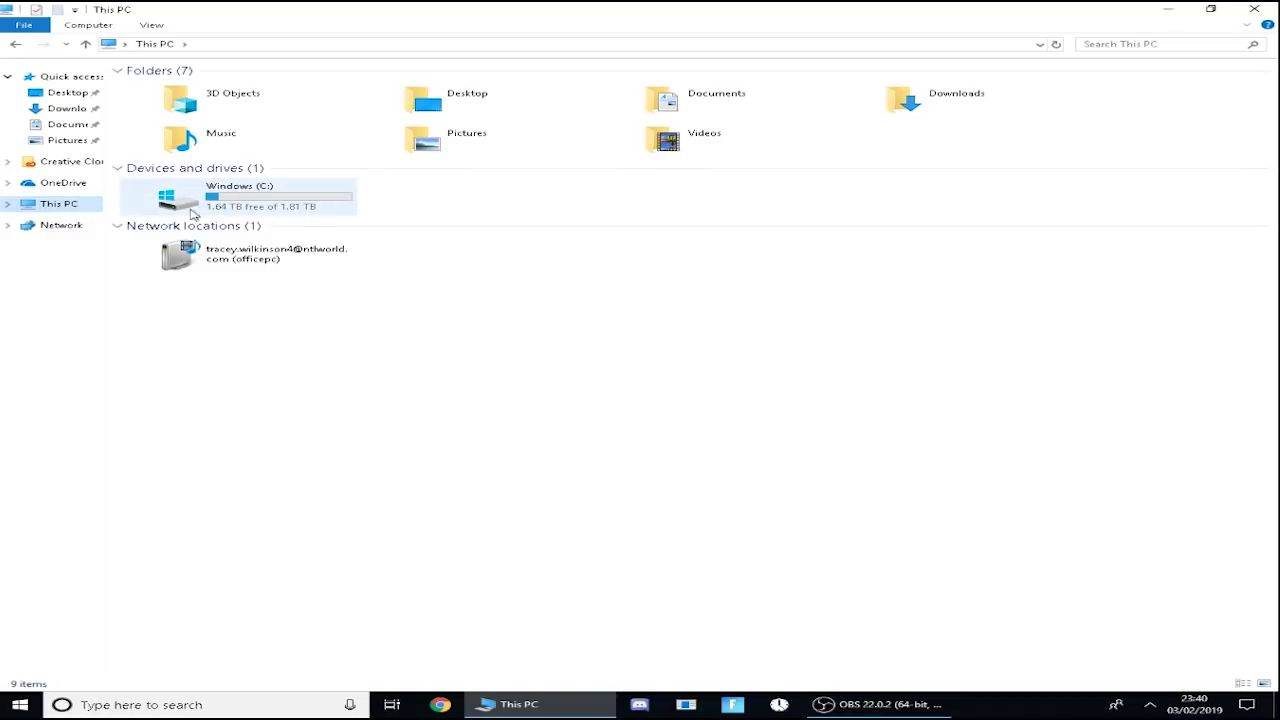
Browse to C:\Program Files\Epic Games\Fortnite\FortniteGame\Binaries\Win64 and scroll to the Fortnite executables
{"action": "double_click", "coordinate": [240, 198]}
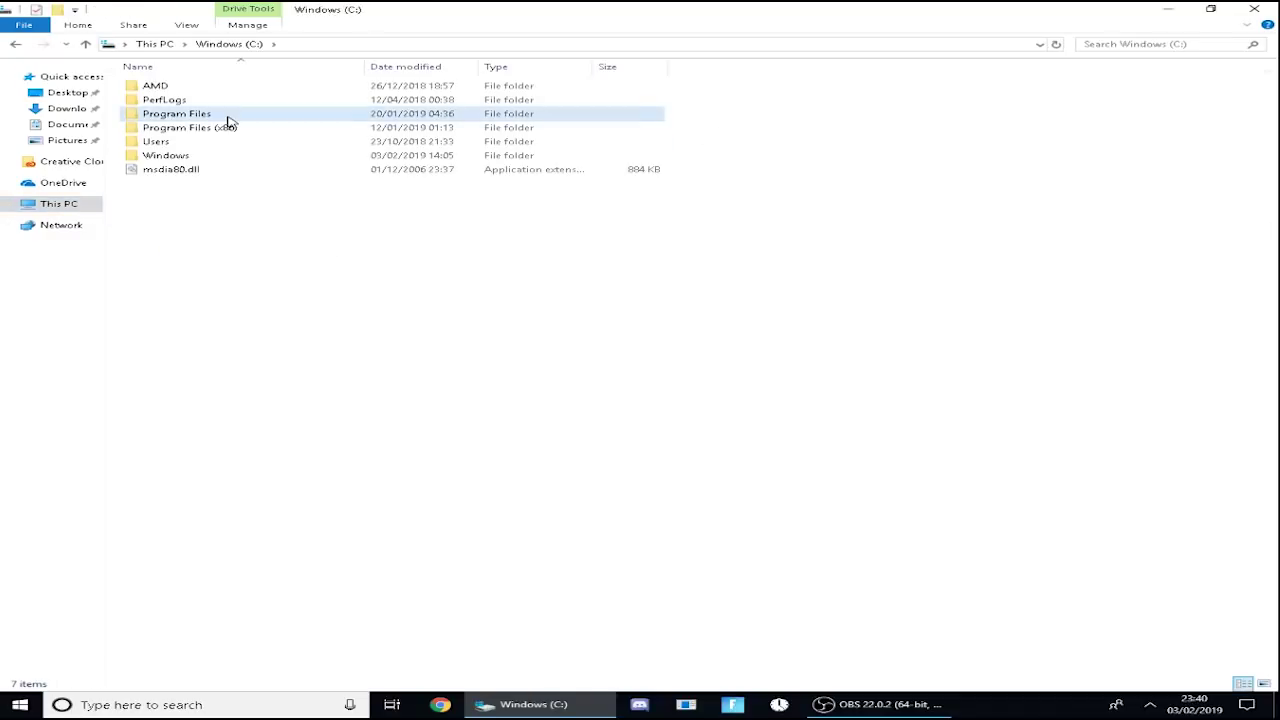
{"action": "double_click", "coordinate": [228, 122]}
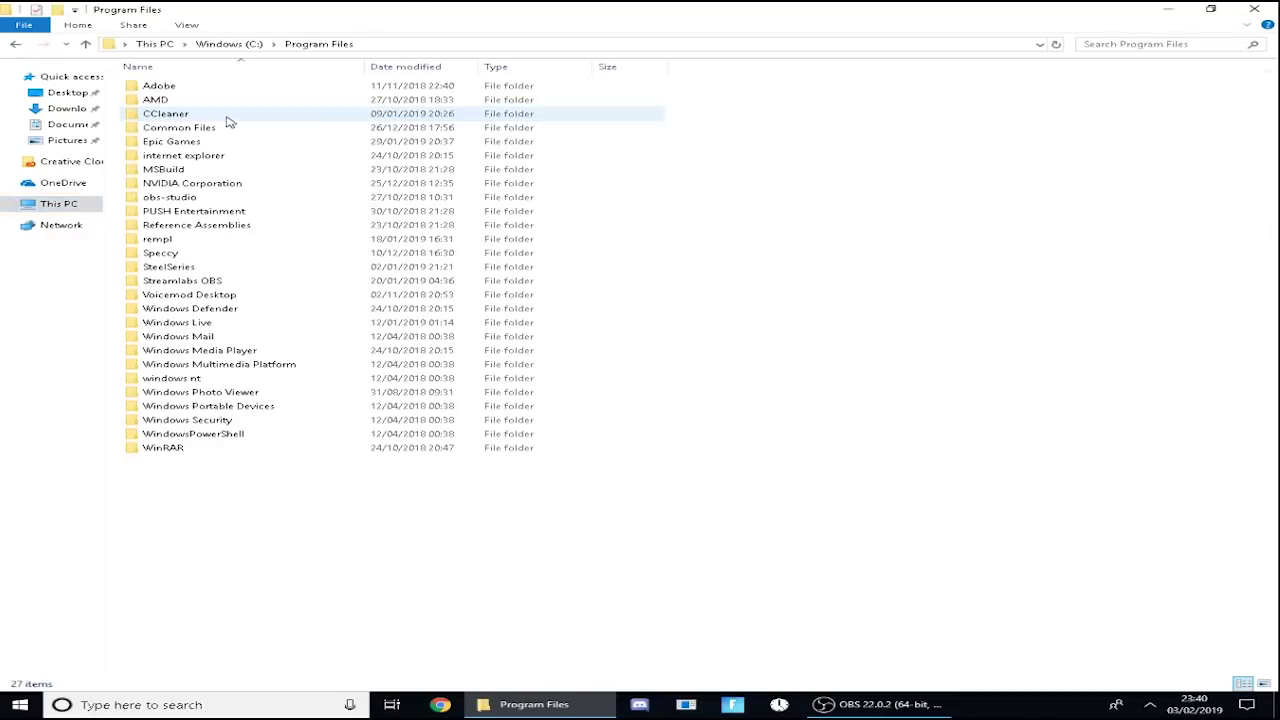
{"action": "double_click", "coordinate": [195, 141]}
{"action": "double_click", "coordinate": [163, 88]}
{"action": "double_click", "coordinate": [175, 99]}
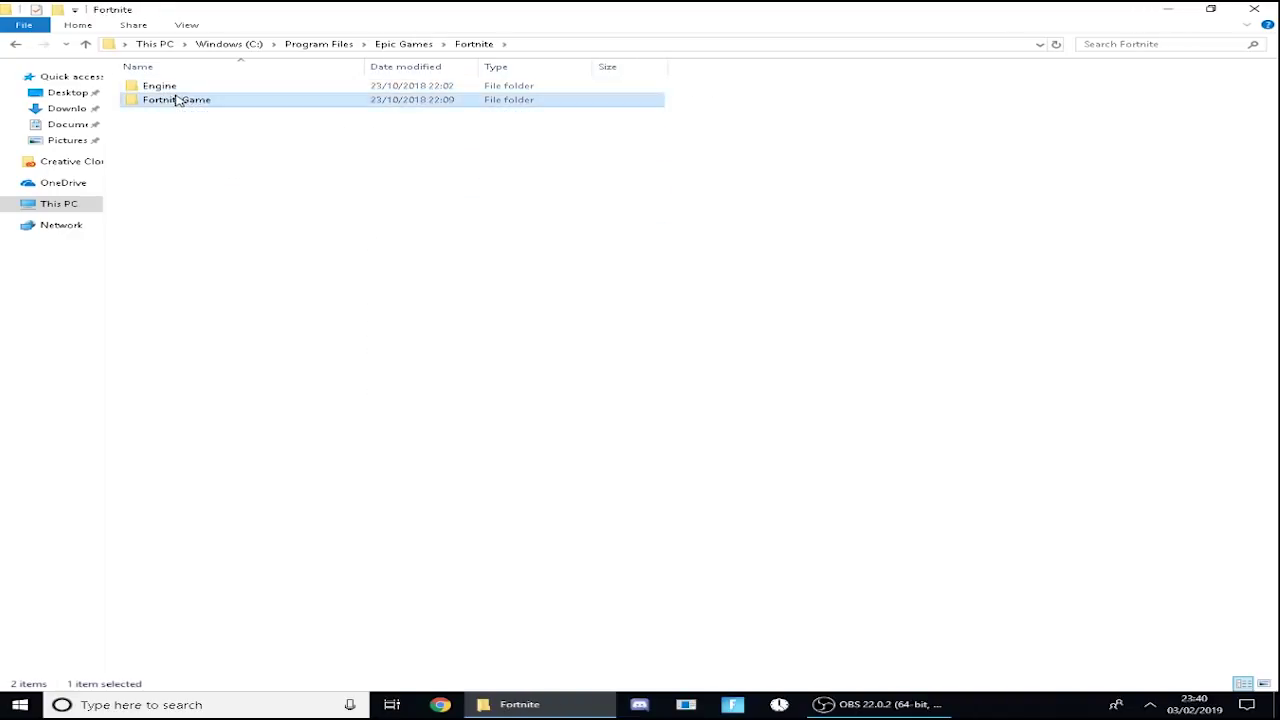
{"action": "double_click", "coordinate": [163, 86]}
{"action": "double_click", "coordinate": [198, 101]}
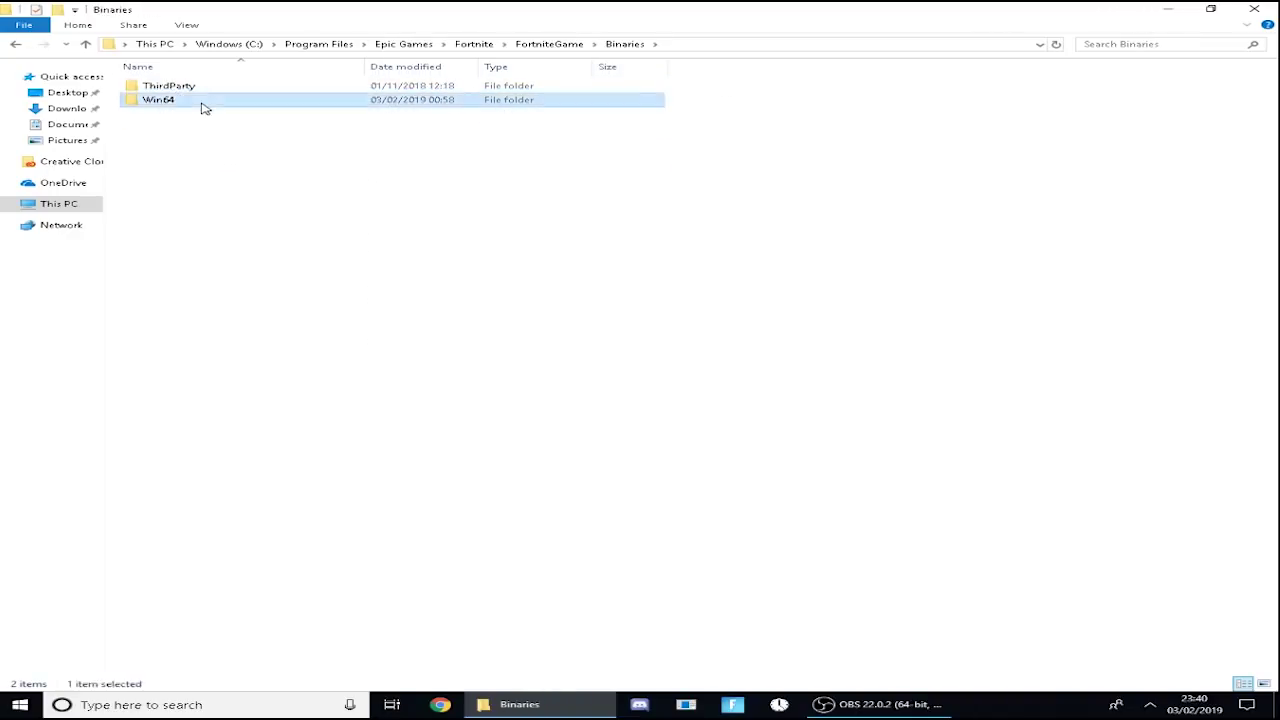
{"action": "left_click", "coordinate": [20, 48]}
{"action": "double_click", "coordinate": [211, 102]}
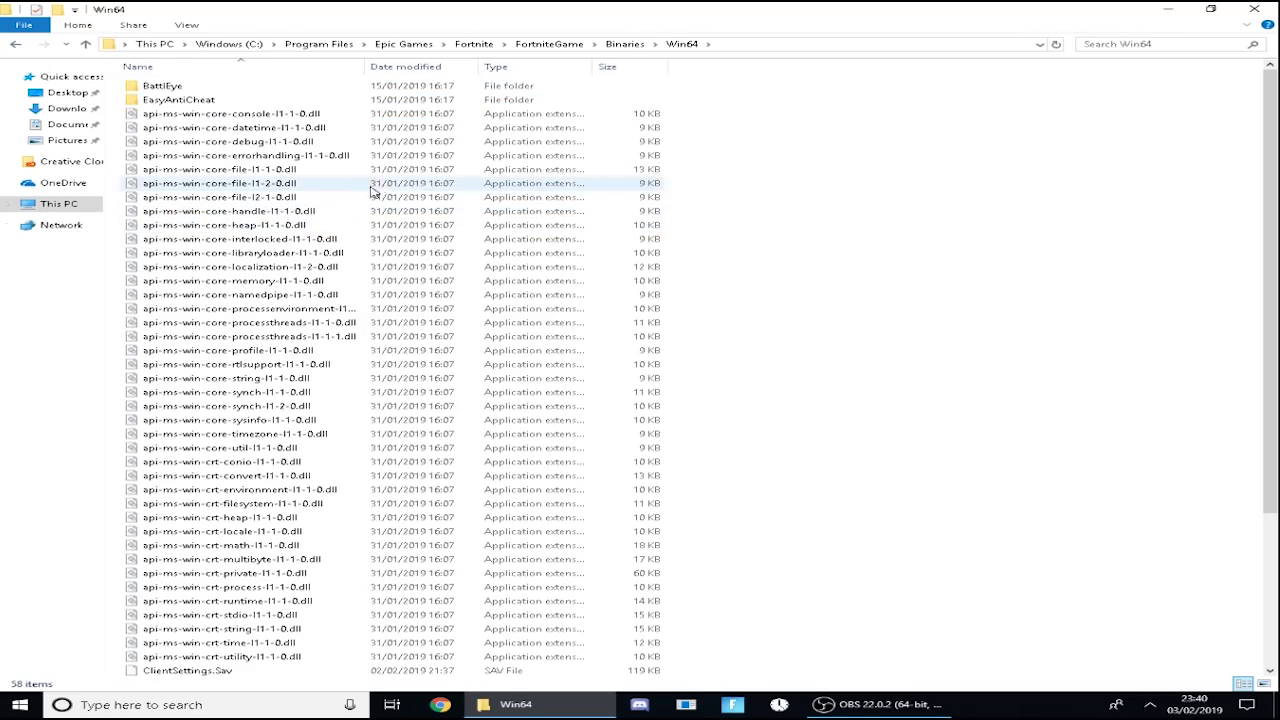
{"action": "scroll", "coordinate": [263, 320], "scroll_direction": "down", "scroll_amount": 1}
{"action": "scroll", "coordinate": [263, 320], "scroll_direction": "down", "scroll_amount": 4}
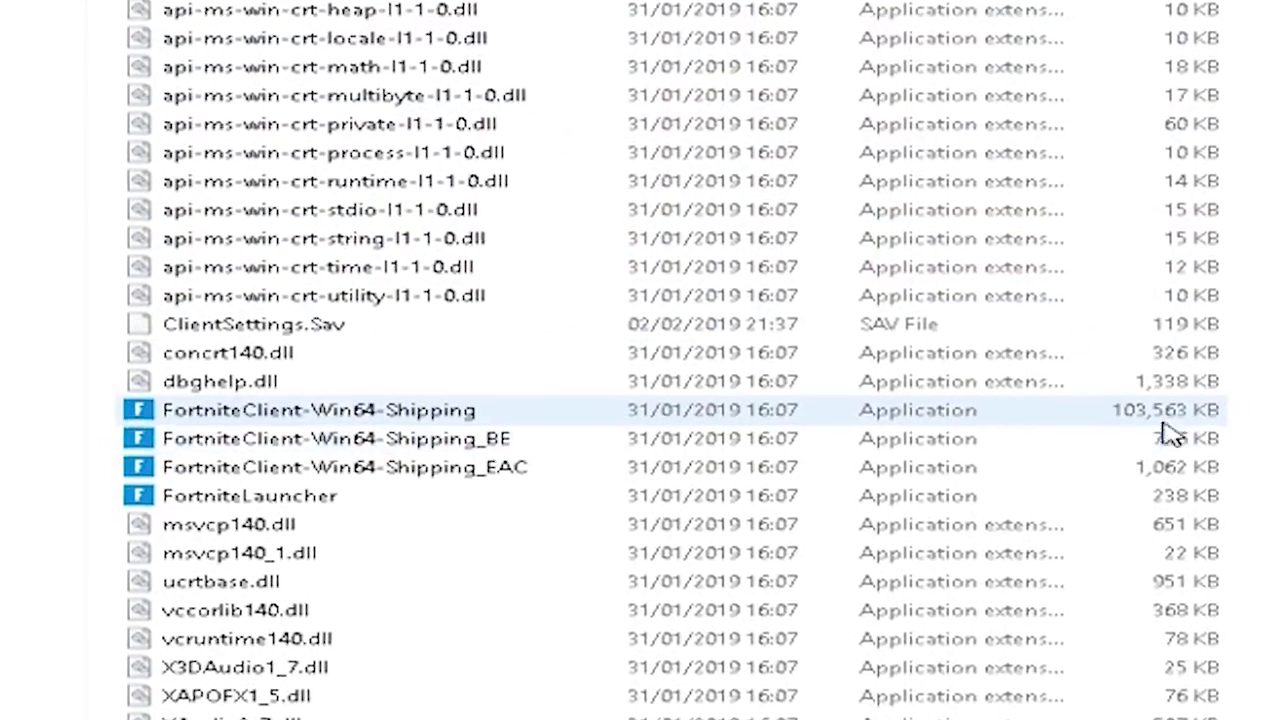
Try different selections of the Fortnite executables, ending with only FortniteClient-Win64-Shipping selected
{"action": "left_click", "coordinate": [216, 491]}
{"action": "key", "text": "shift+Down"}
{"action": "key", "text": "shift+Down"}
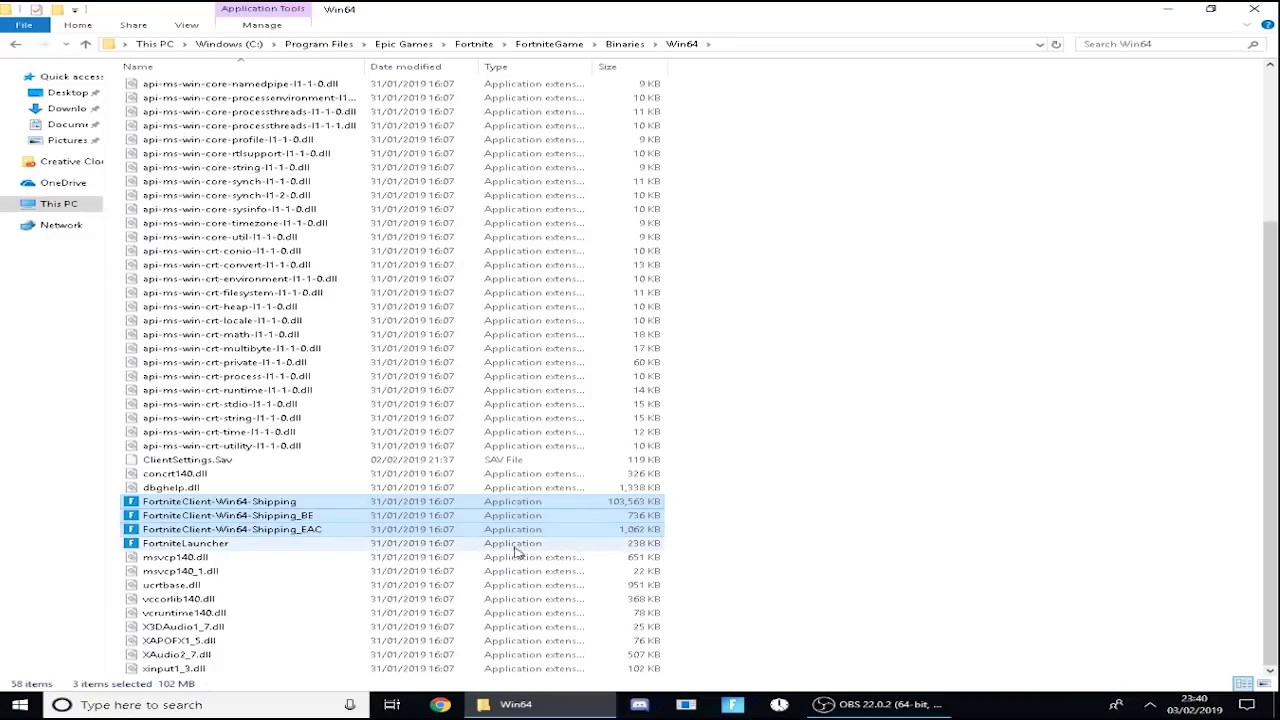
{"action": "left_click", "coordinate": [1200, 473]}
{"action": "left_click", "coordinate": [631, 505], "text": "shift"}
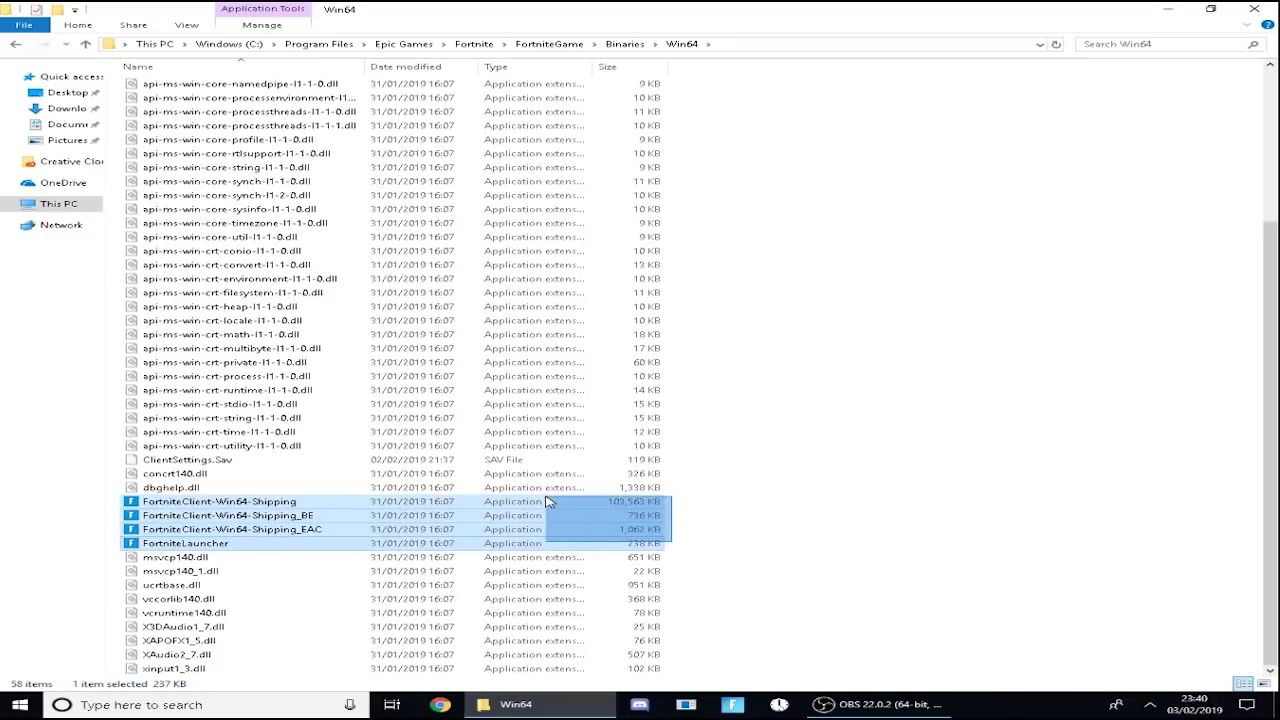
{"action": "left_click", "coordinate": [631, 505]}
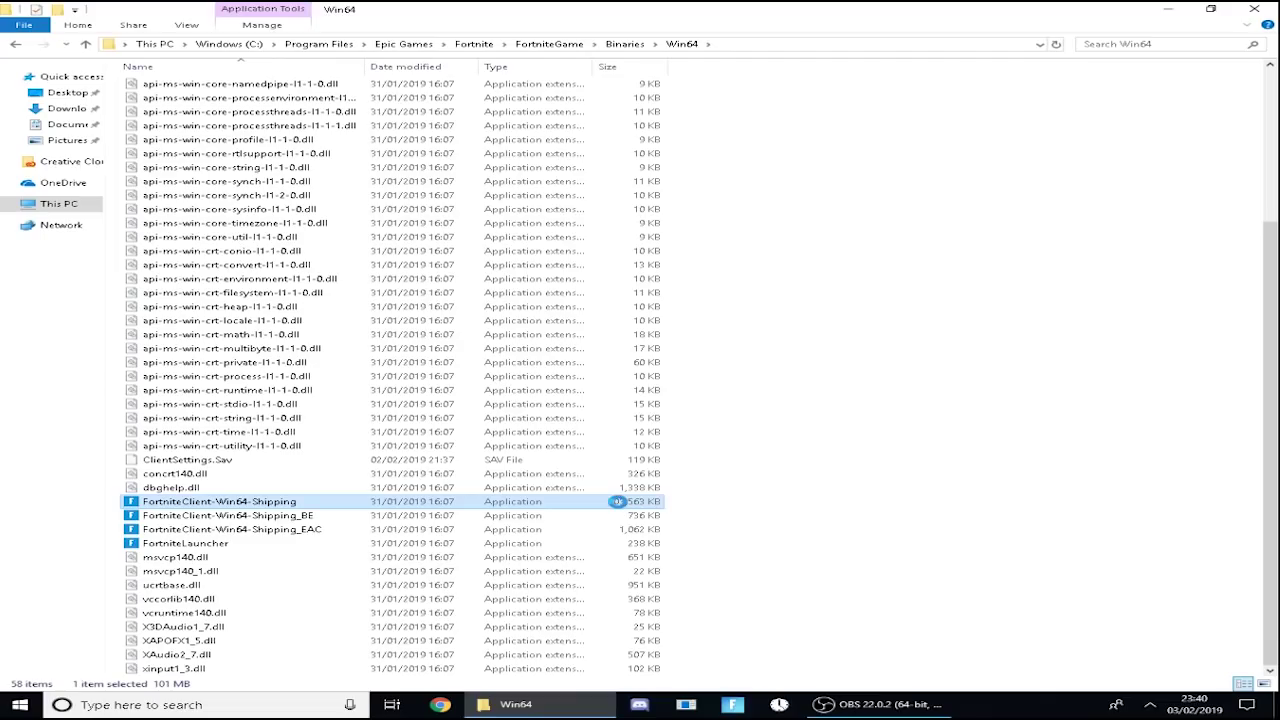
Turn on Disable full-screen optimisations and Run as administrator for FortniteClient-Win64-Shipping
{"action": "right_click", "coordinate": [619, 503]}
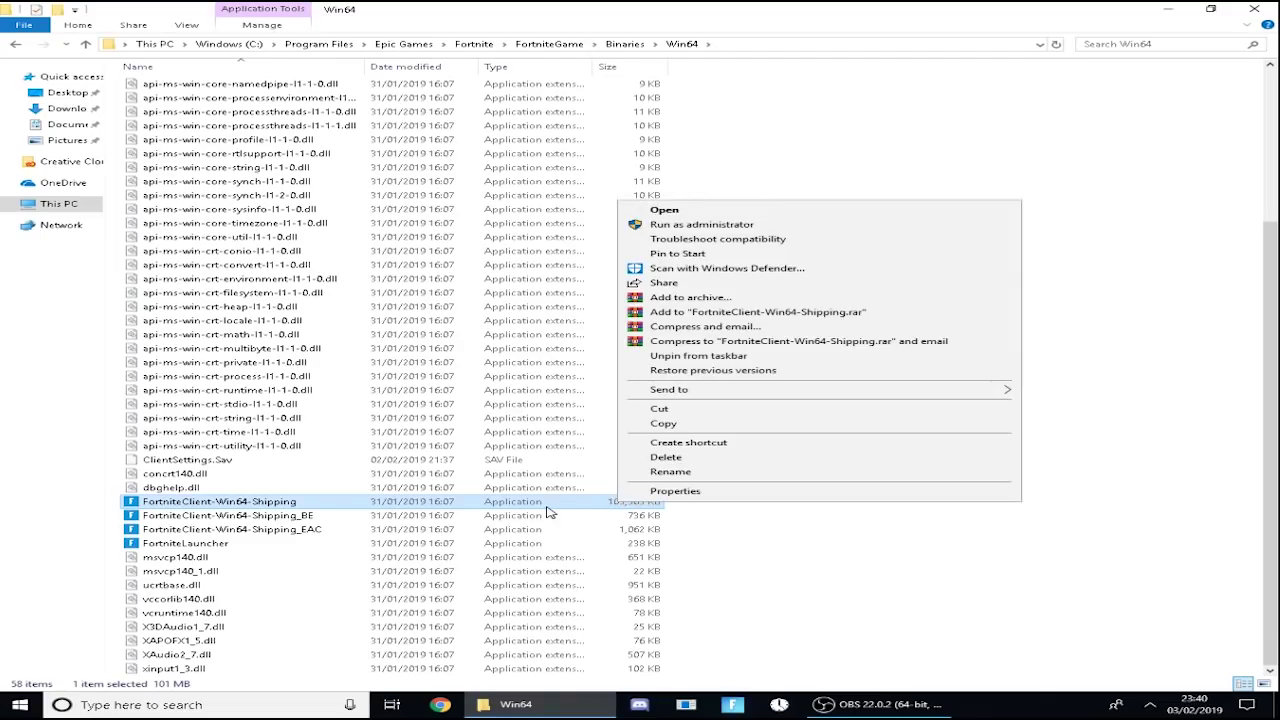
{"action": "left_click", "coordinate": [686, 494]}
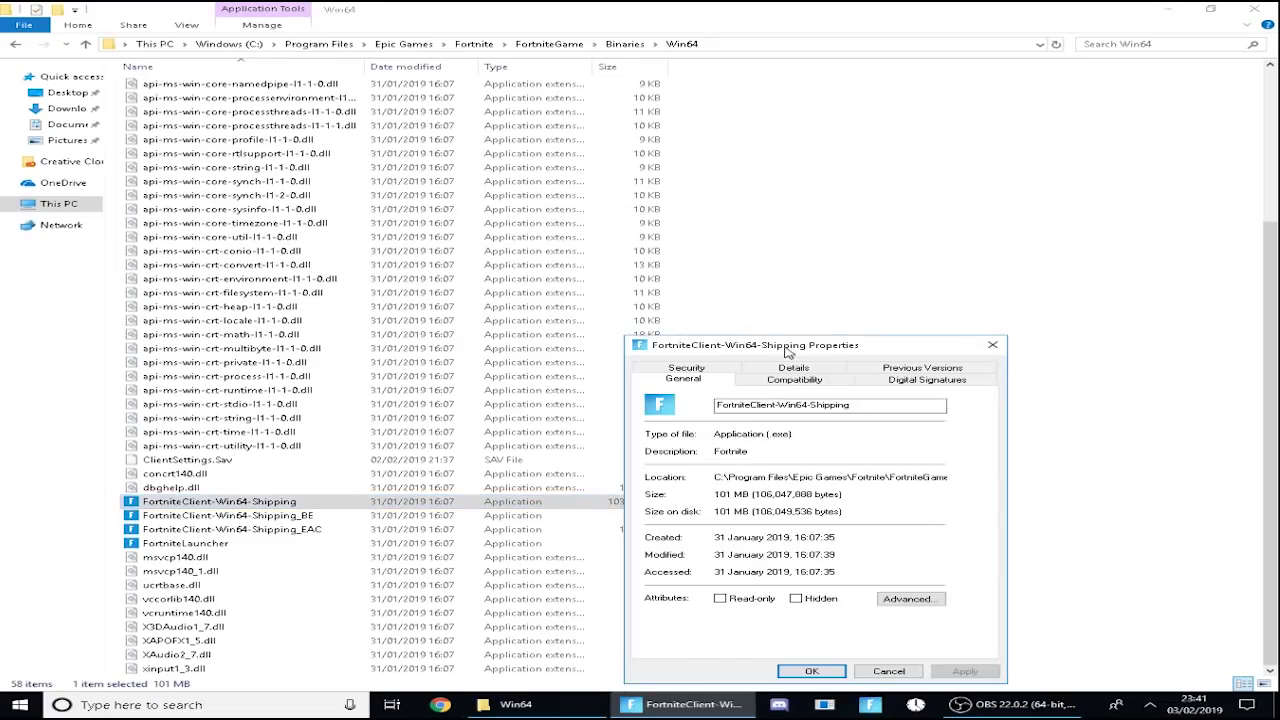
{"action": "left_click_drag", "start_coordinate": [788, 352], "coordinate": [640, 225]}
{"action": "left_click", "coordinate": [647, 253]}
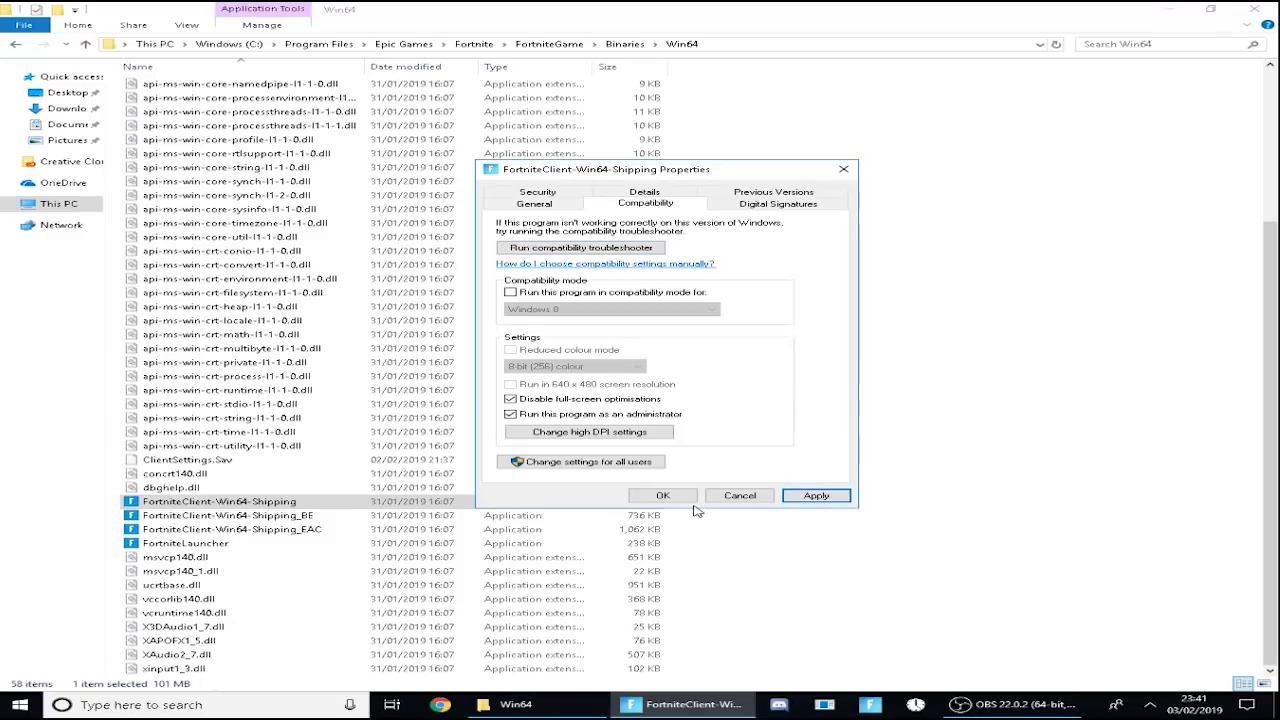
{"action": "left_click", "coordinate": [672, 497]}
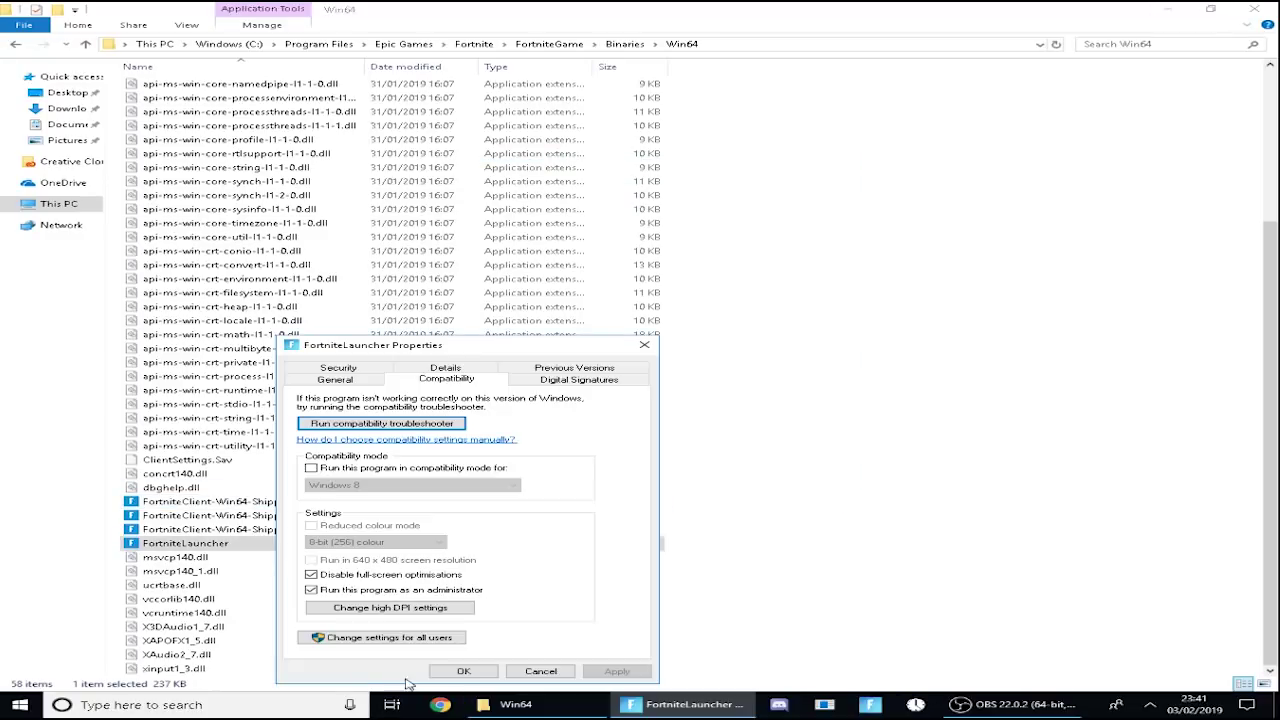
{"action": "left_click", "coordinate": [463, 671]}
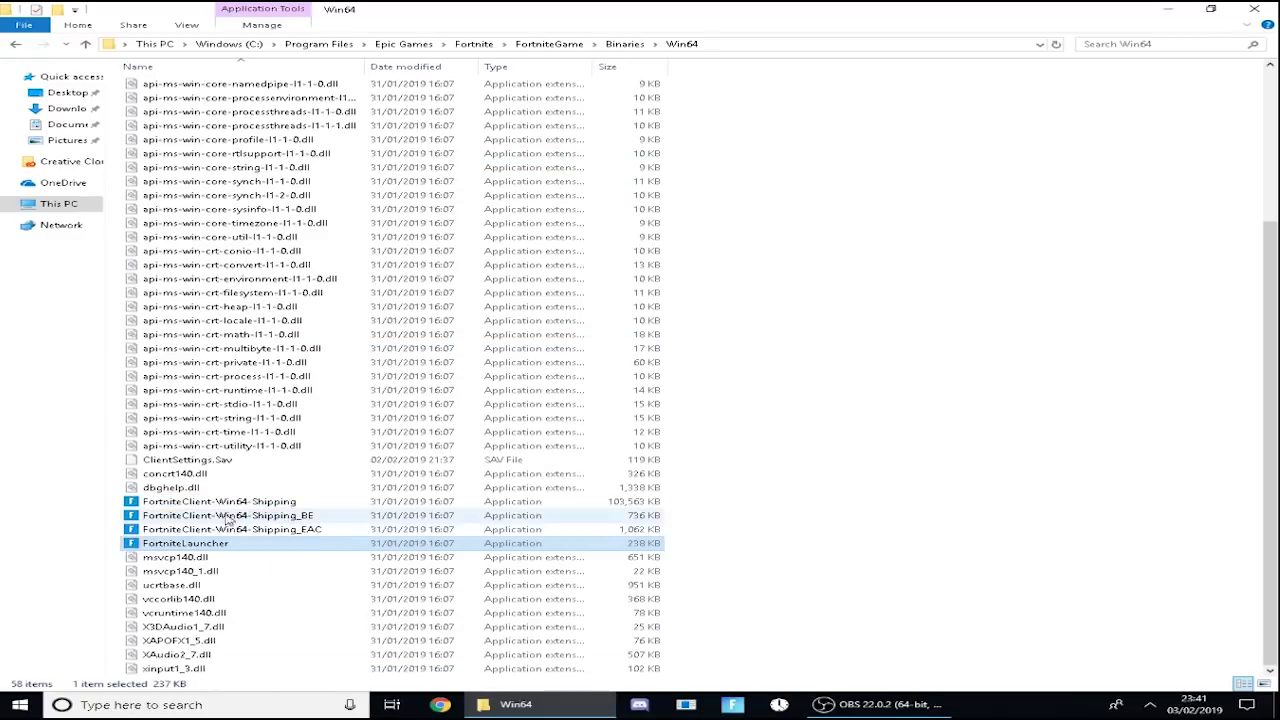
{"action": "left_click", "coordinate": [309, 501]}
{"action": "left_click", "coordinate": [843, 450]}
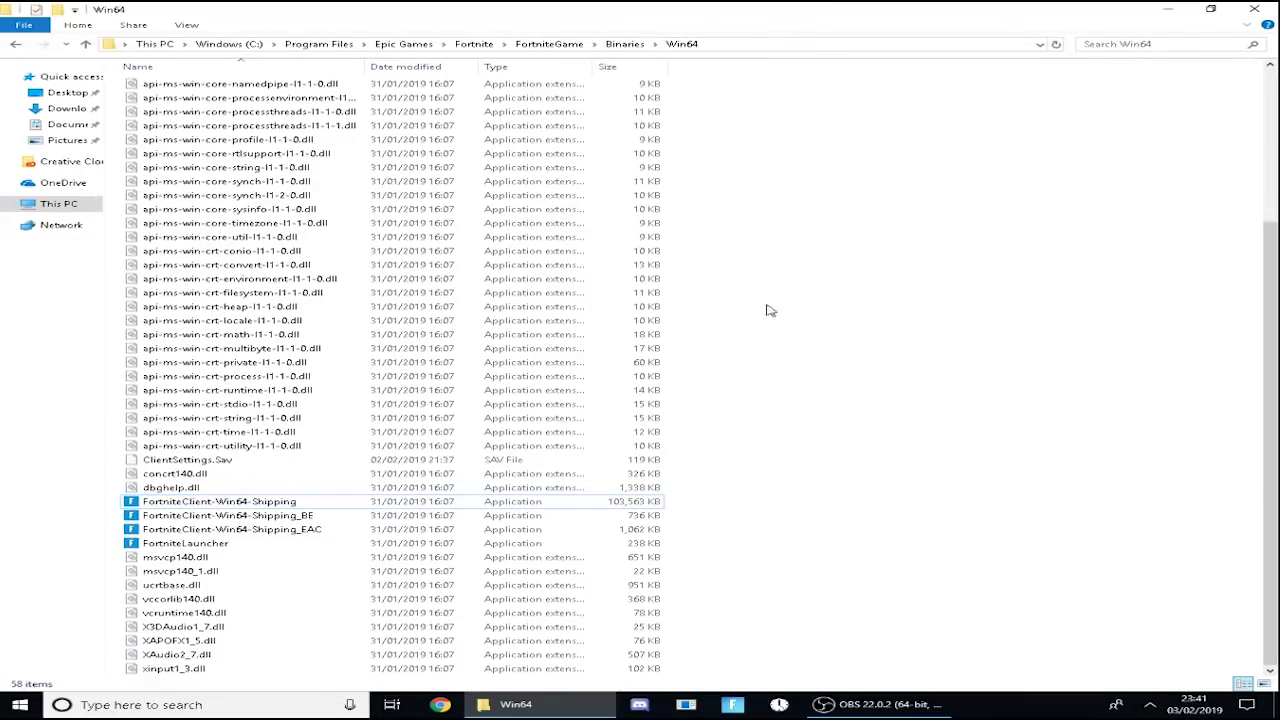
Close the Win64 Explorer window and dismiss the Launch Failed error
{"action": "key", "text": "alt+F4"}
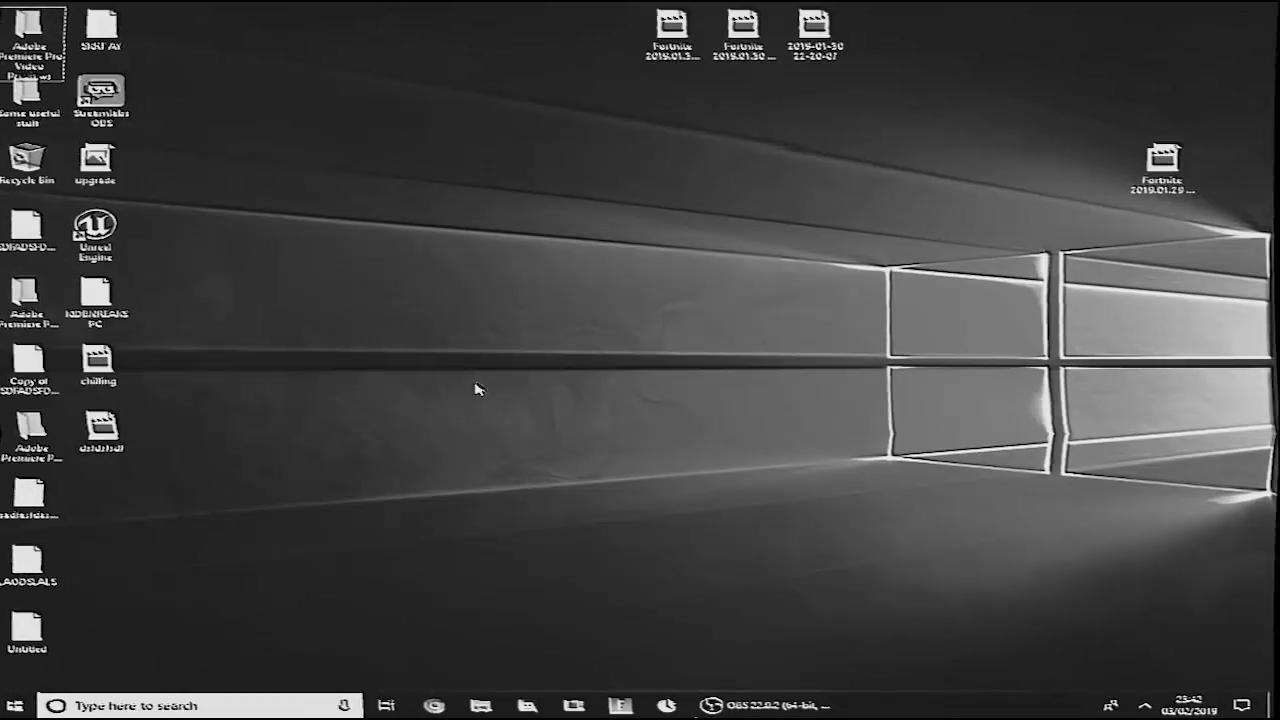
{"action": "left_click_drag", "start_coordinate": [468, 409], "coordinate": [736, 320]}
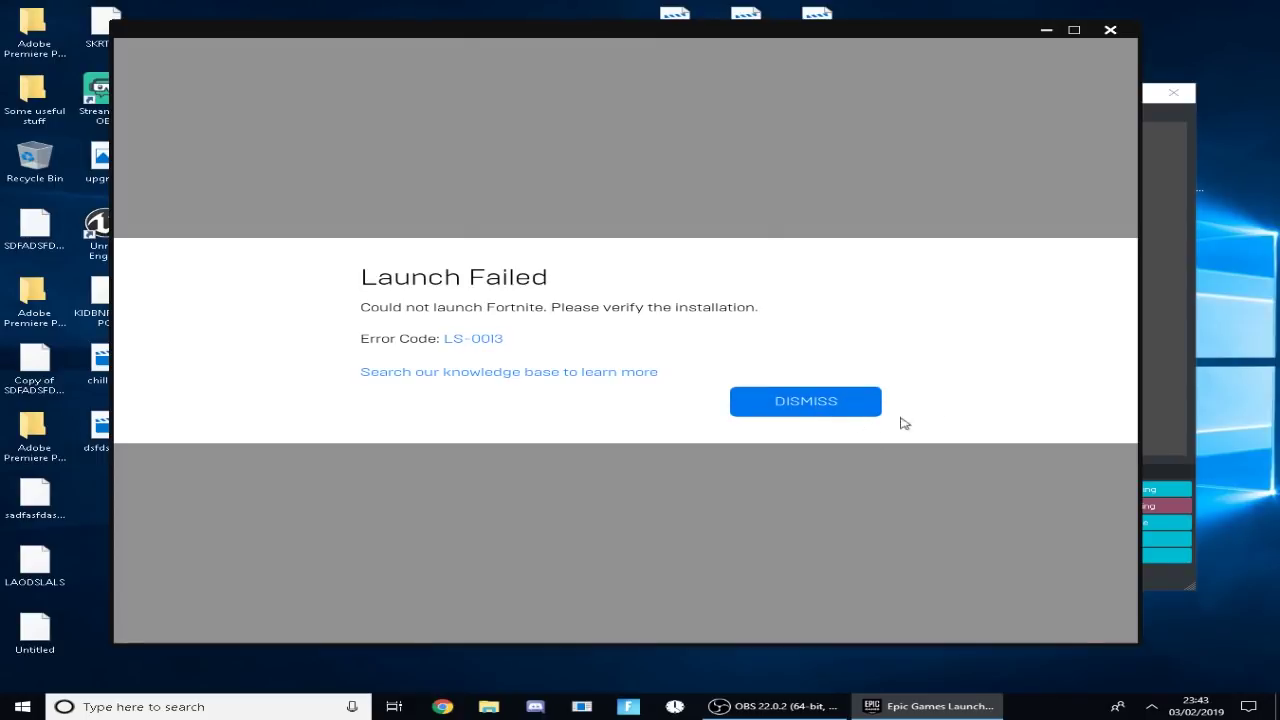
{"action": "left_click", "coordinate": [806, 401]}
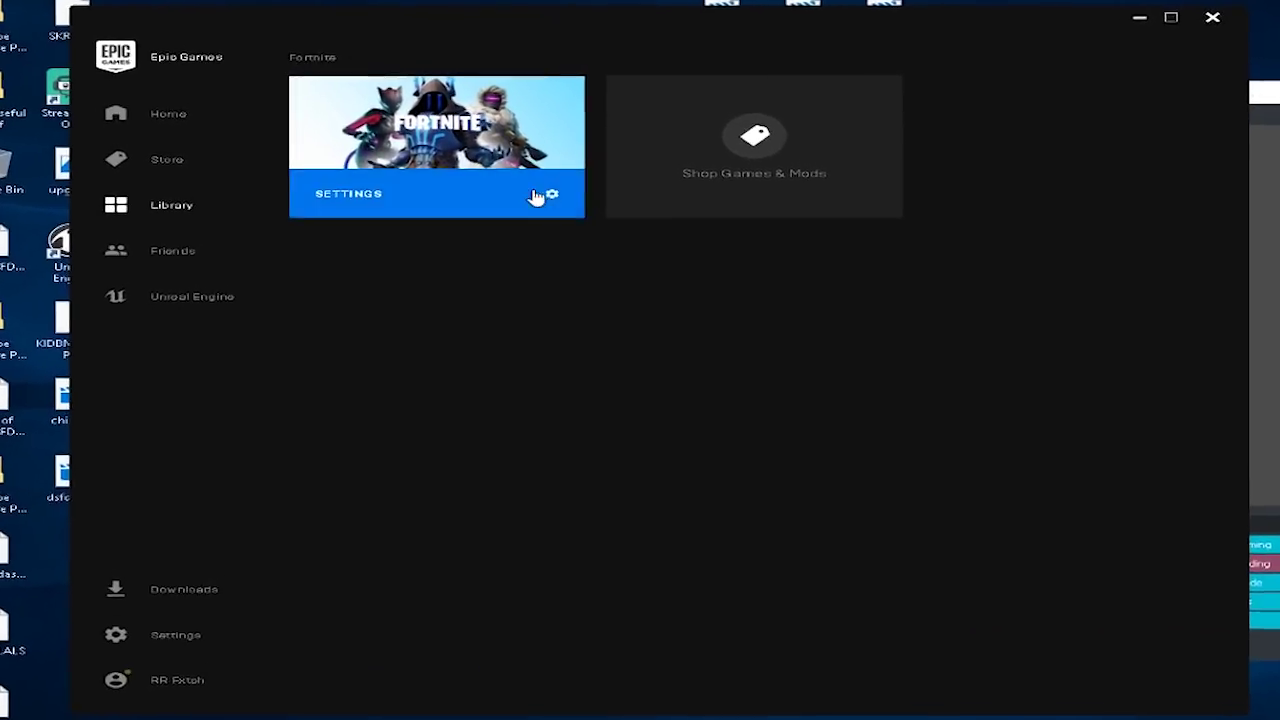
Launch Fortnite again from the library and dismiss the resulting LS-0013 Launch Failed error
{"action": "left_click", "coordinate": [549, 195]}
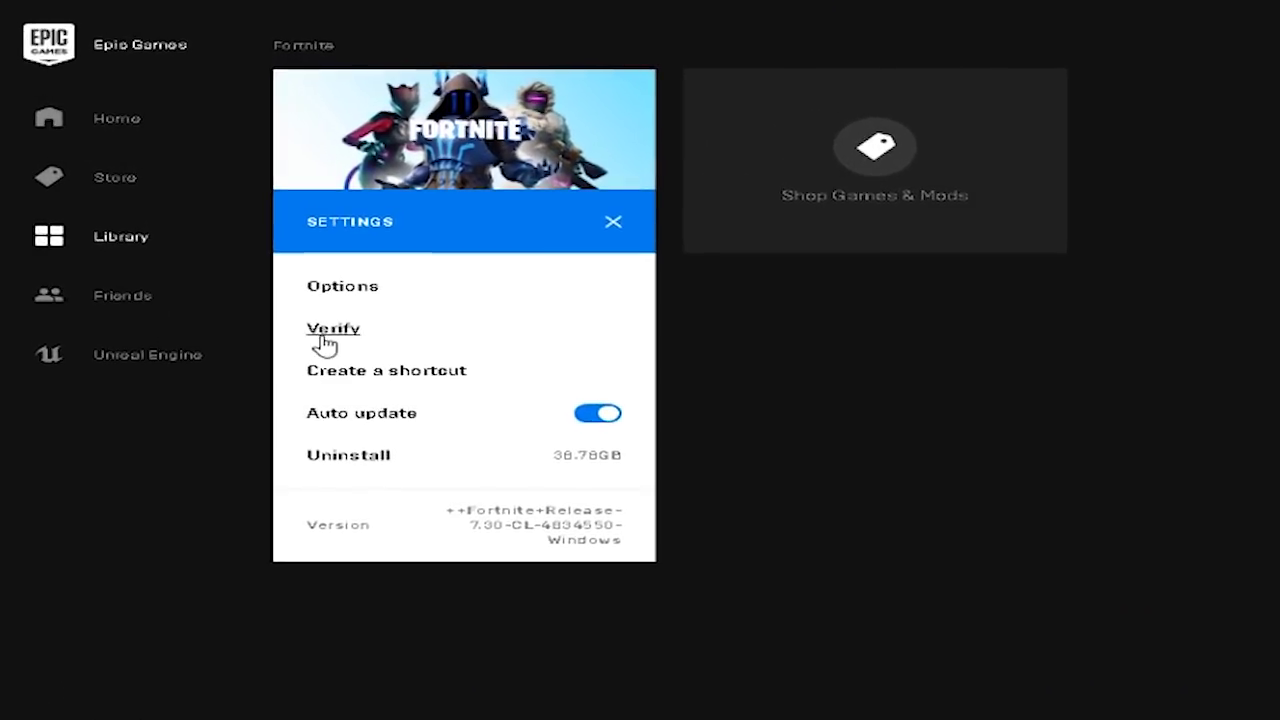
{"action": "left_click", "coordinate": [860, 408]}
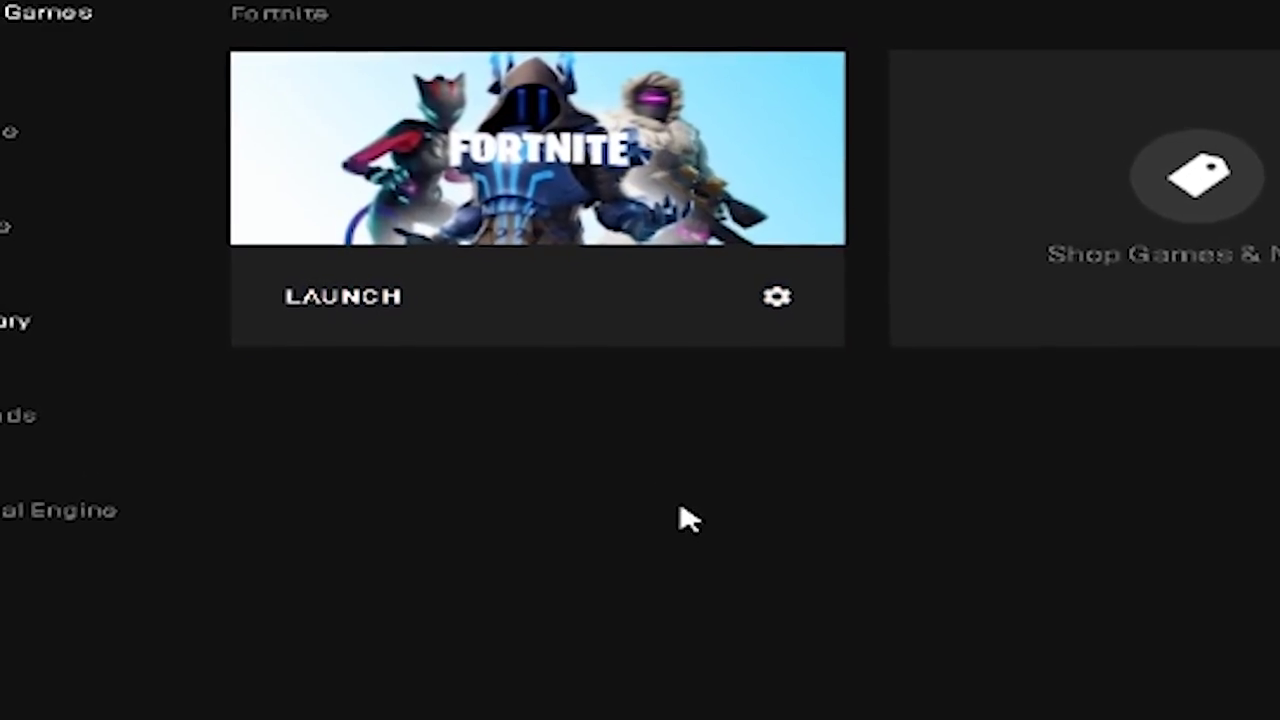
{"action": "left_click", "coordinate": [500, 305]}
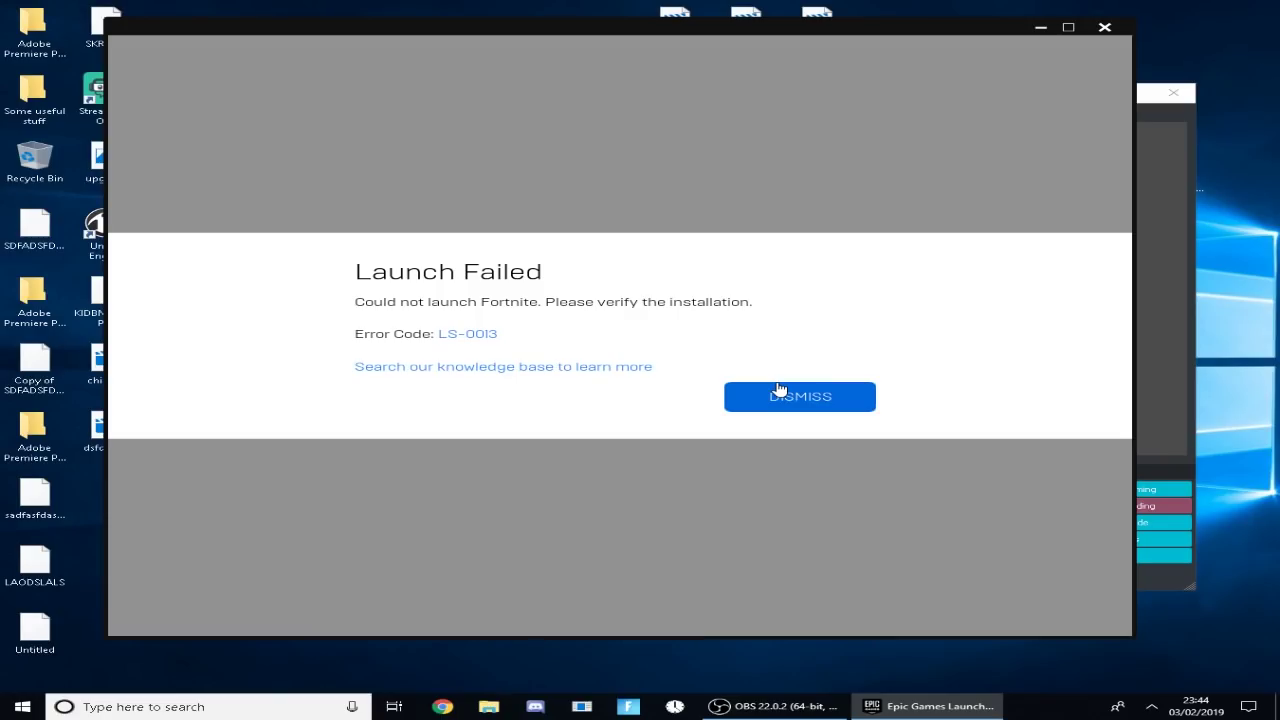
{"action": "left_click", "coordinate": [800, 397]}
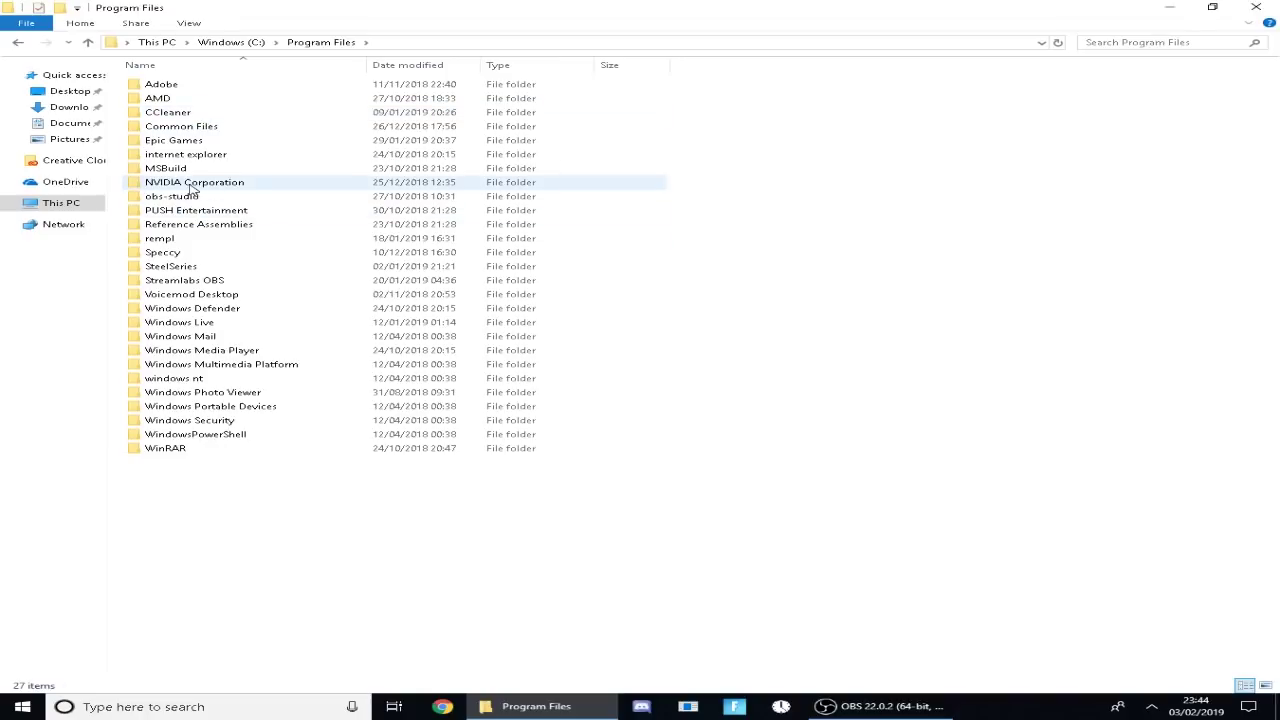
Go back to the Fortnite Win64 binaries folder through Epic Games\Fortnite\FortniteGame\Binaries
{"action": "double_click", "coordinate": [200, 141]}
{"action": "left_click", "coordinate": [165, 87]}
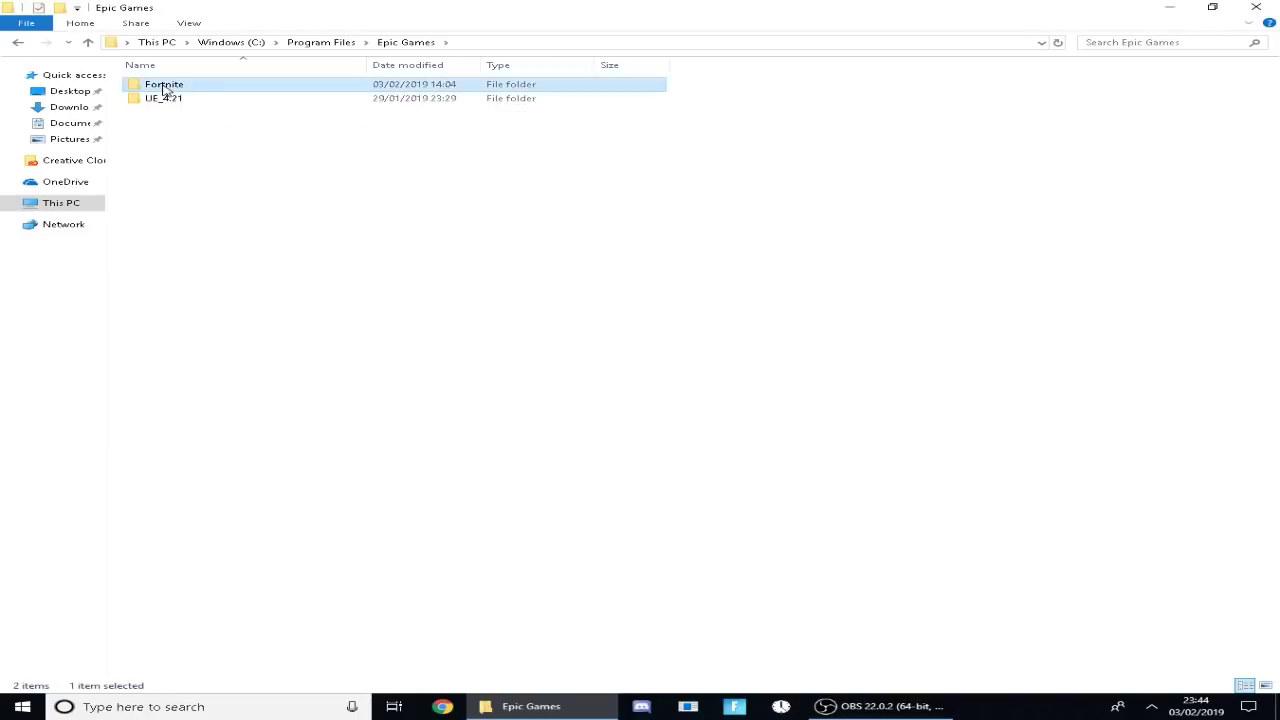
{"action": "double_click", "coordinate": [165, 87]}
{"action": "double_click", "coordinate": [170, 100]}
{"action": "double_click", "coordinate": [170, 97]}
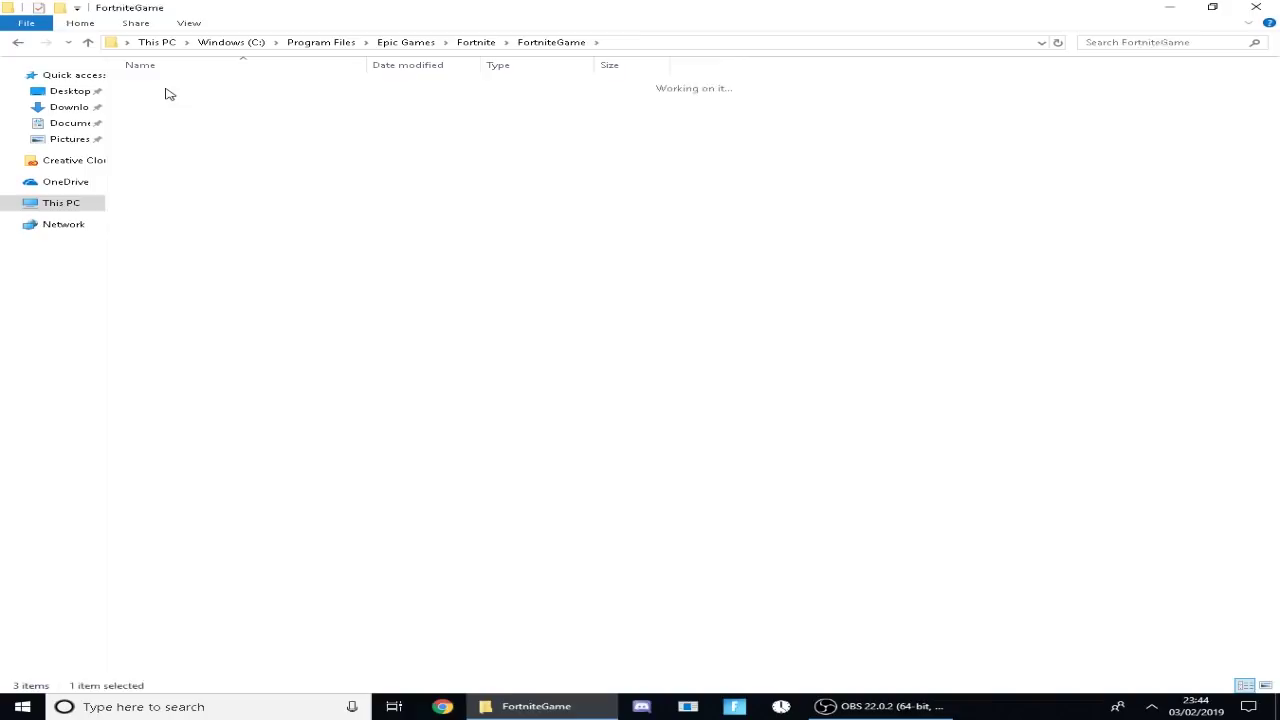
{"action": "double_click", "coordinate": [166, 106]}
{"action": "scroll", "coordinate": [240, 400], "scroll_direction": "down", "scroll_amount": 5}
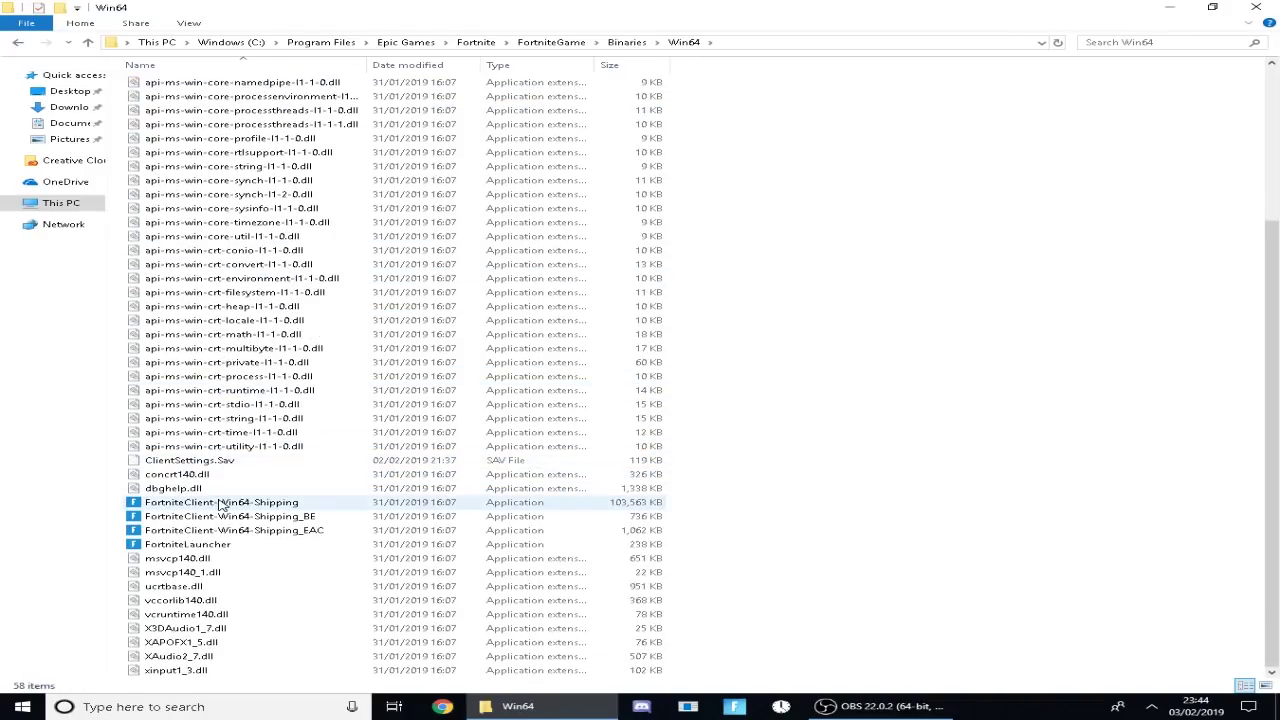
Disable full-screen optimisations for FortniteClient-Win64-Shipping, without running as administrator
{"action": "right_click", "coordinate": [221, 504]}
{"action": "left_click", "coordinate": [295, 488]}
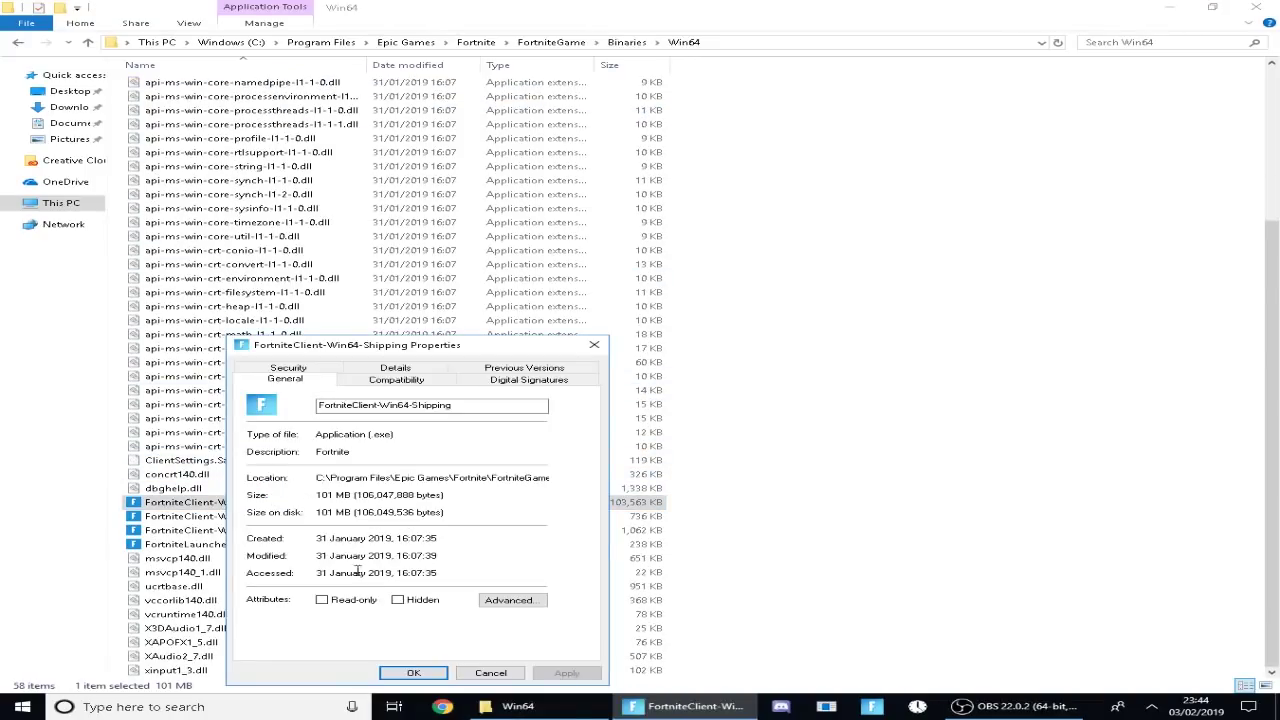
{"action": "left_click", "coordinate": [386, 381]}
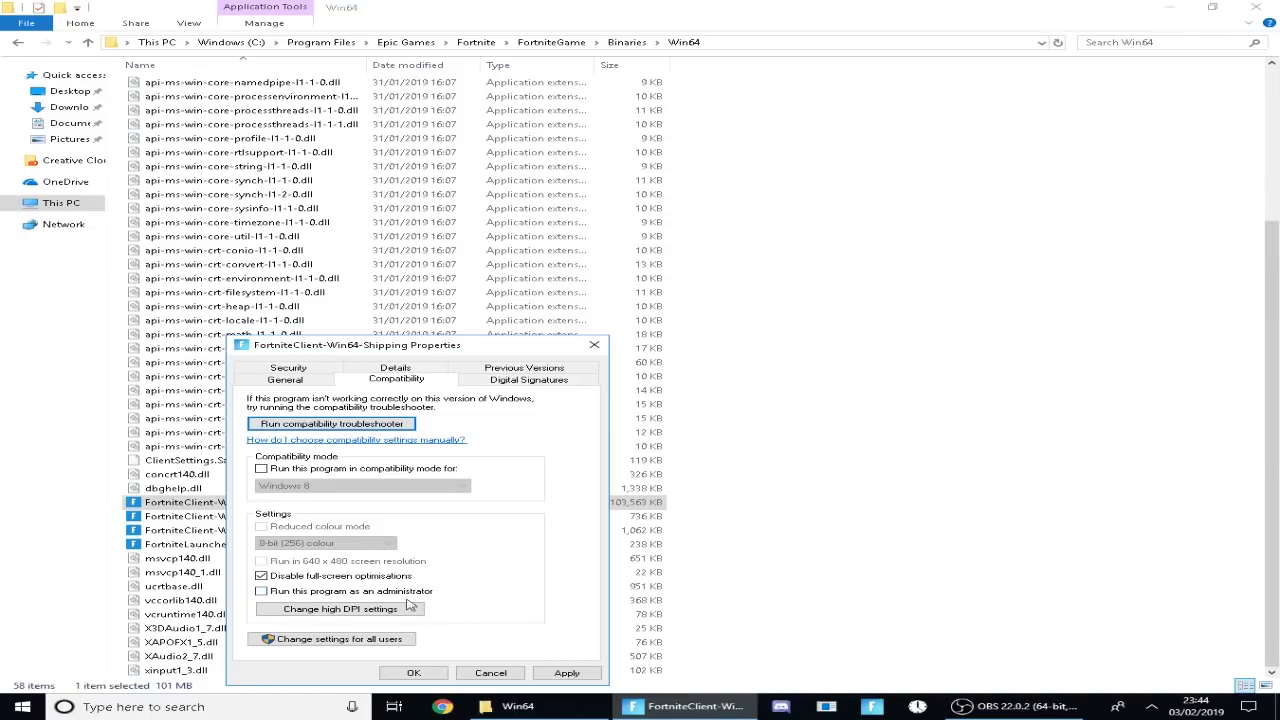
{"action": "left_click", "coordinate": [567, 674]}
{"action": "left_click_drag", "start_coordinate": [470, 344], "coordinate": [671, 205]}
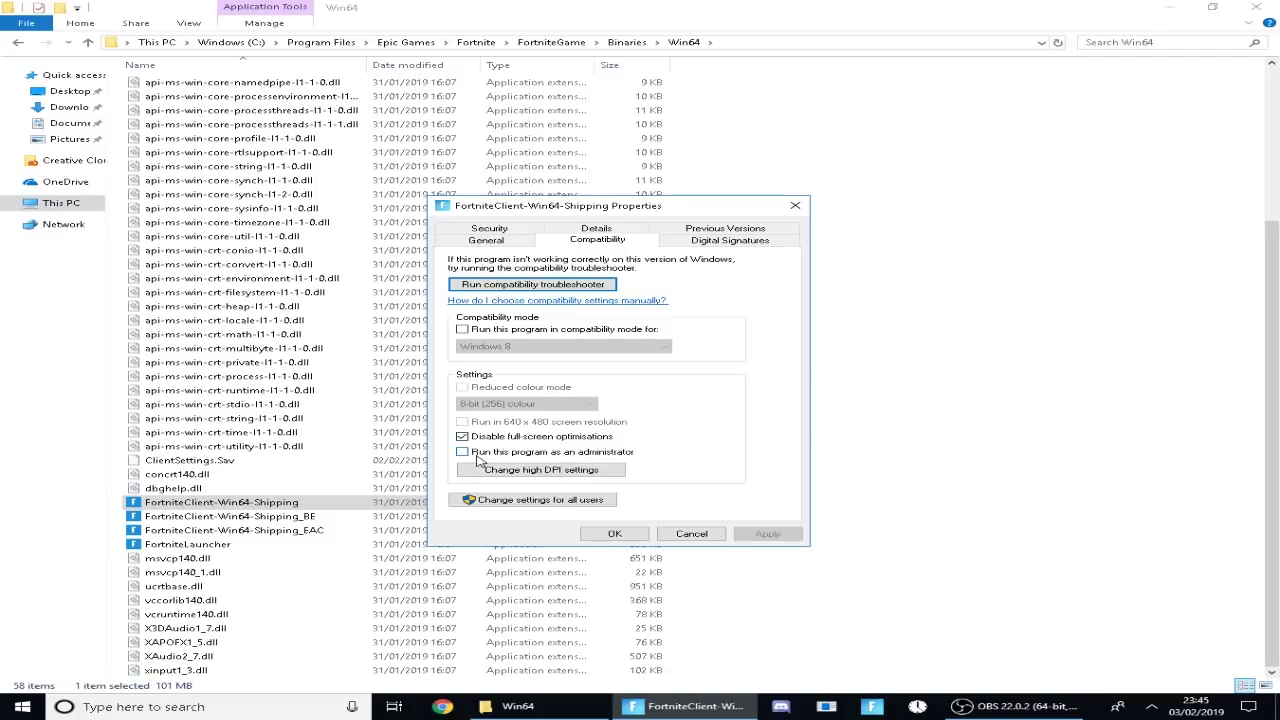
{"action": "left_click", "coordinate": [562, 500]}
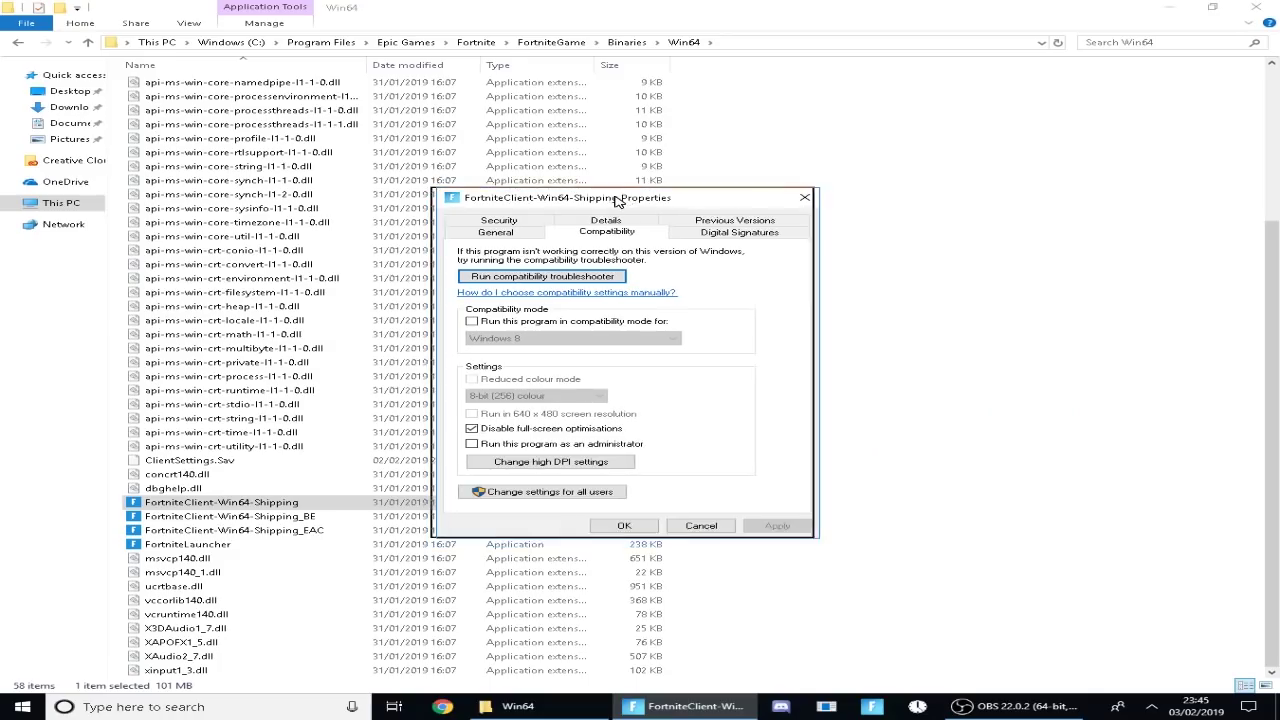
{"action": "left_click_drag", "start_coordinate": [617, 195], "coordinate": [598, 199]}
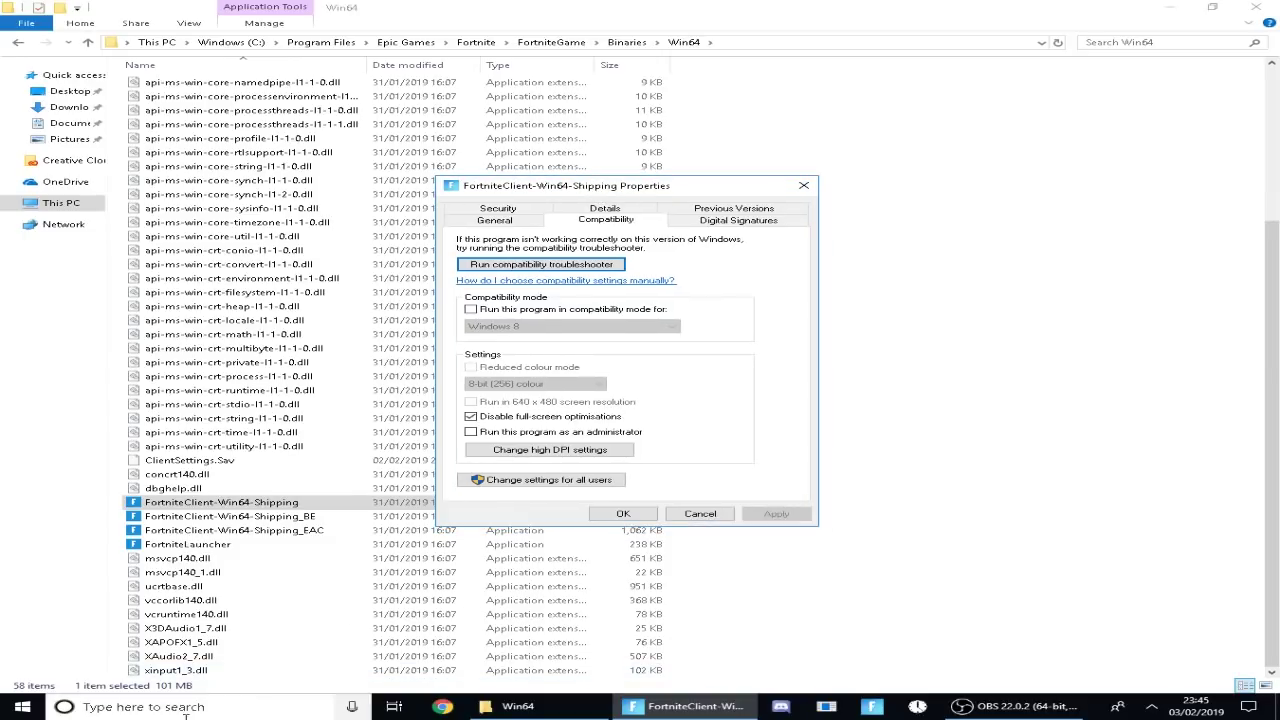
{"action": "left_click_drag", "start_coordinate": [561, 187], "coordinate": [559, 182]}
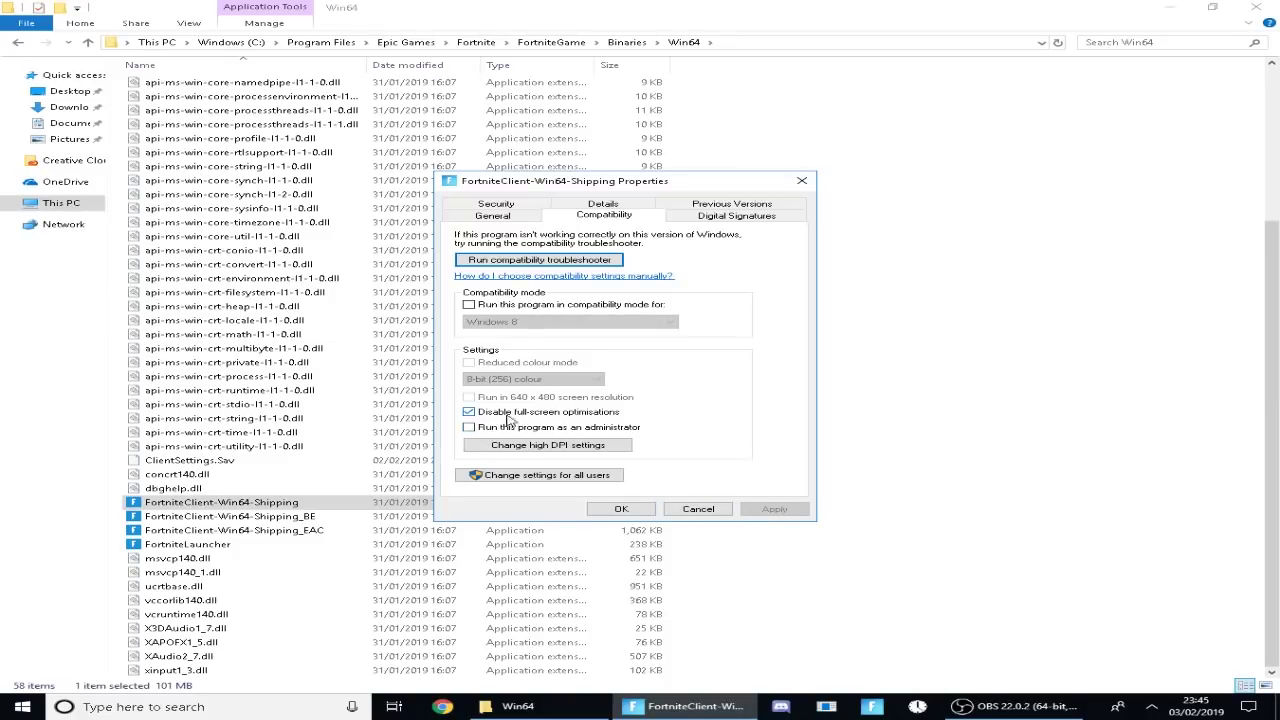
{"action": "left_click", "coordinate": [621, 509]}
Disable full-screen optimisations for FortniteClient-Win64-Shipping_BE as well
{"action": "right_click", "coordinate": [224, 517]}
{"action": "left_click", "coordinate": [260, 503]}
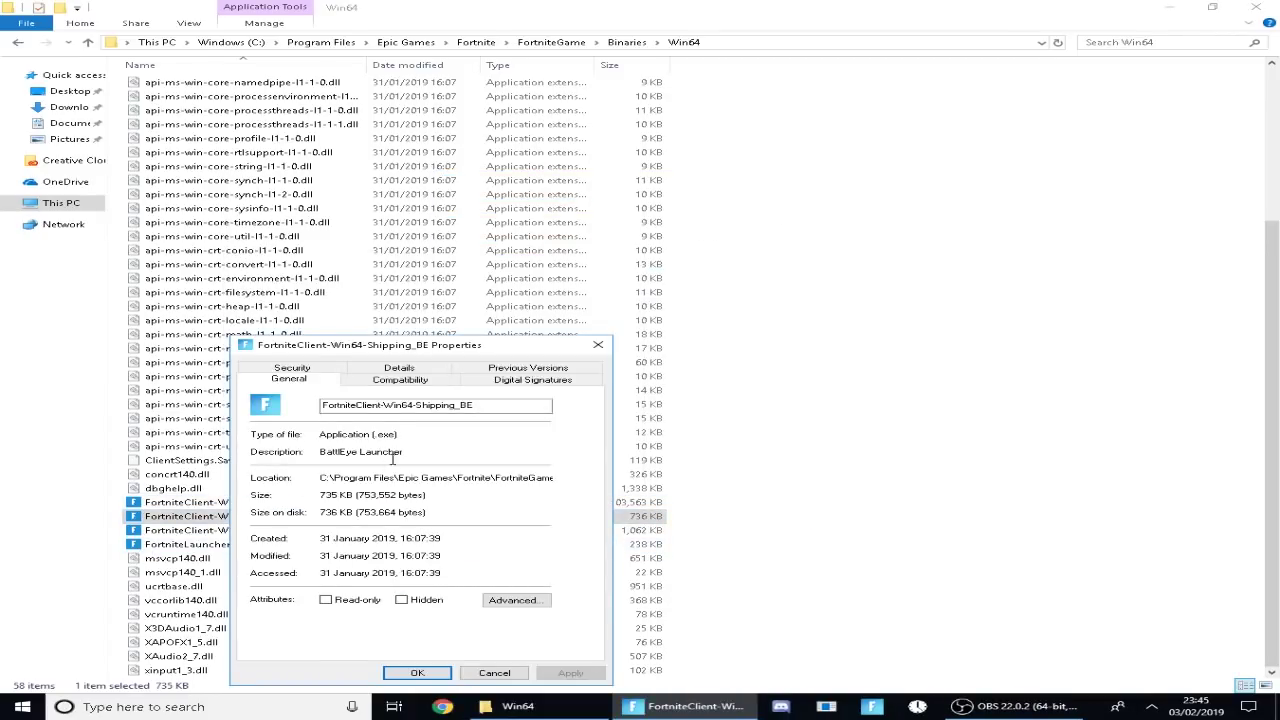
{"action": "left_click", "coordinate": [401, 381]}
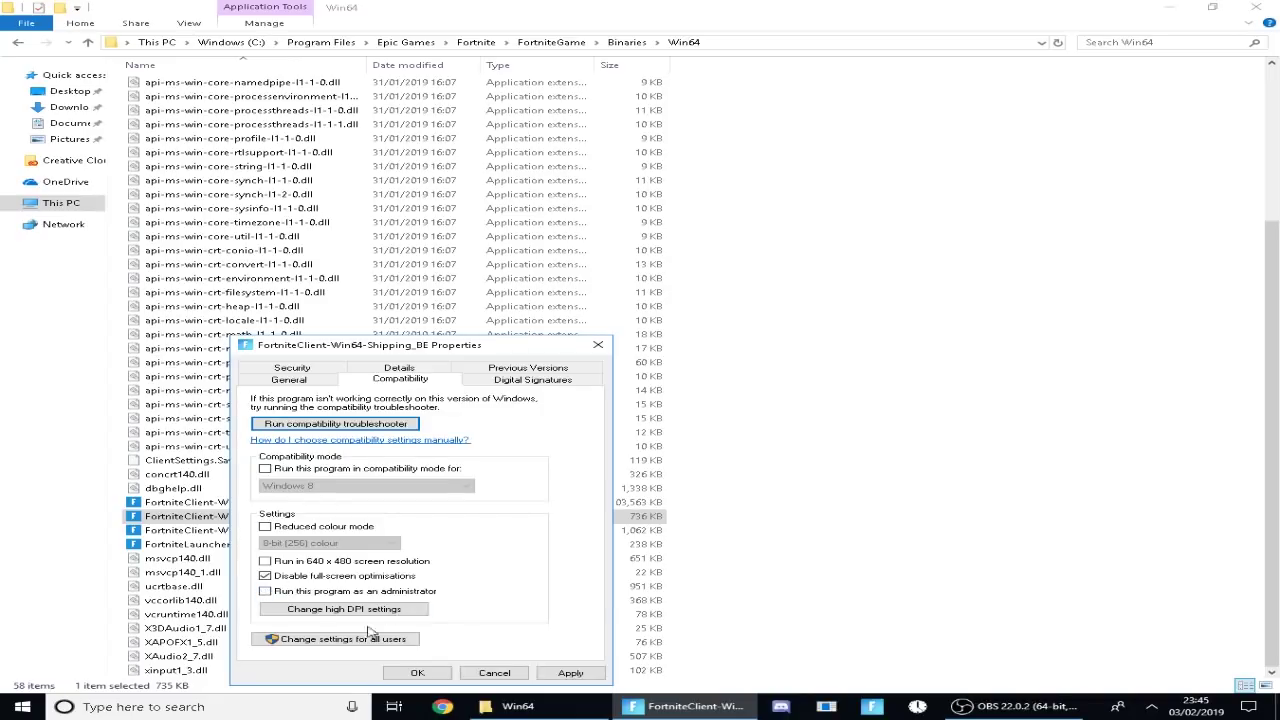
{"action": "key", "text": "Return"}
Run Uninstall_BattlEye then Install_BattlEye from the BattlEye folder, and return to Win64
{"action": "scroll", "coordinate": [794, 263], "scroll_direction": "up", "scroll_amount": 5}
{"action": "scroll", "coordinate": [760, 275], "scroll_direction": "down", "scroll_amount": 5}
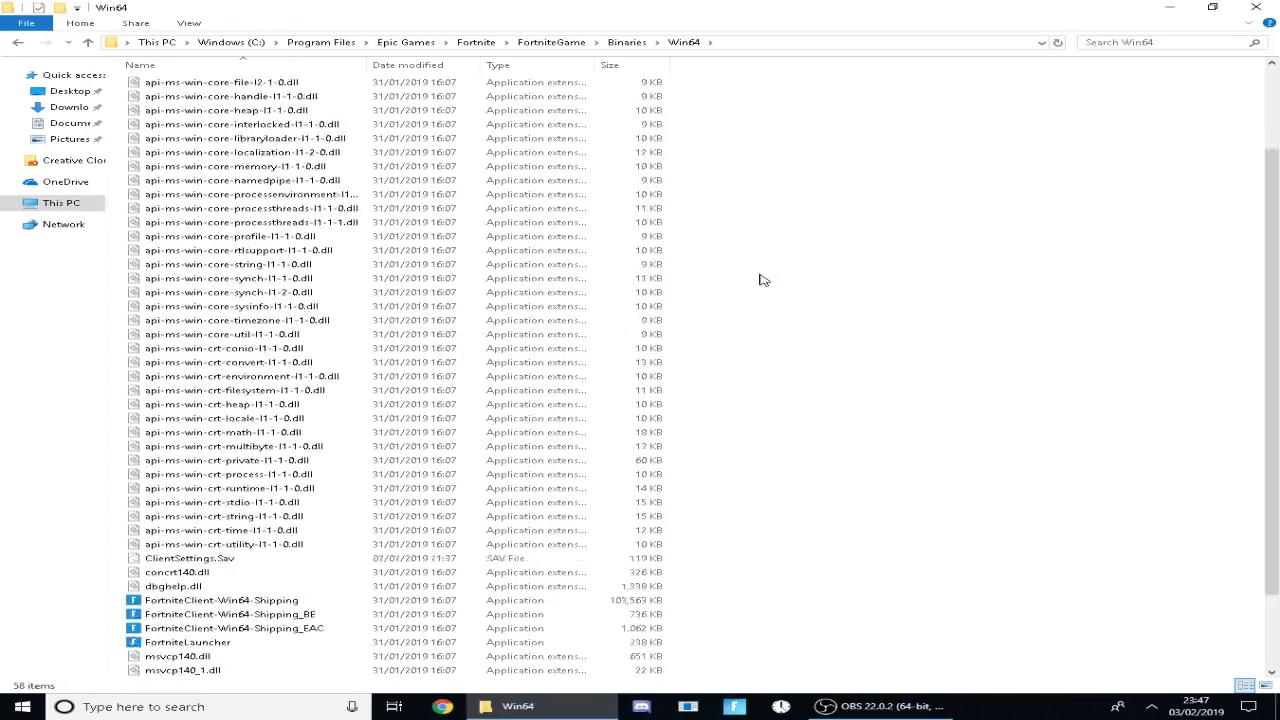
{"action": "scroll", "coordinate": [240, 516], "scroll_direction": "up", "scroll_amount": 5}
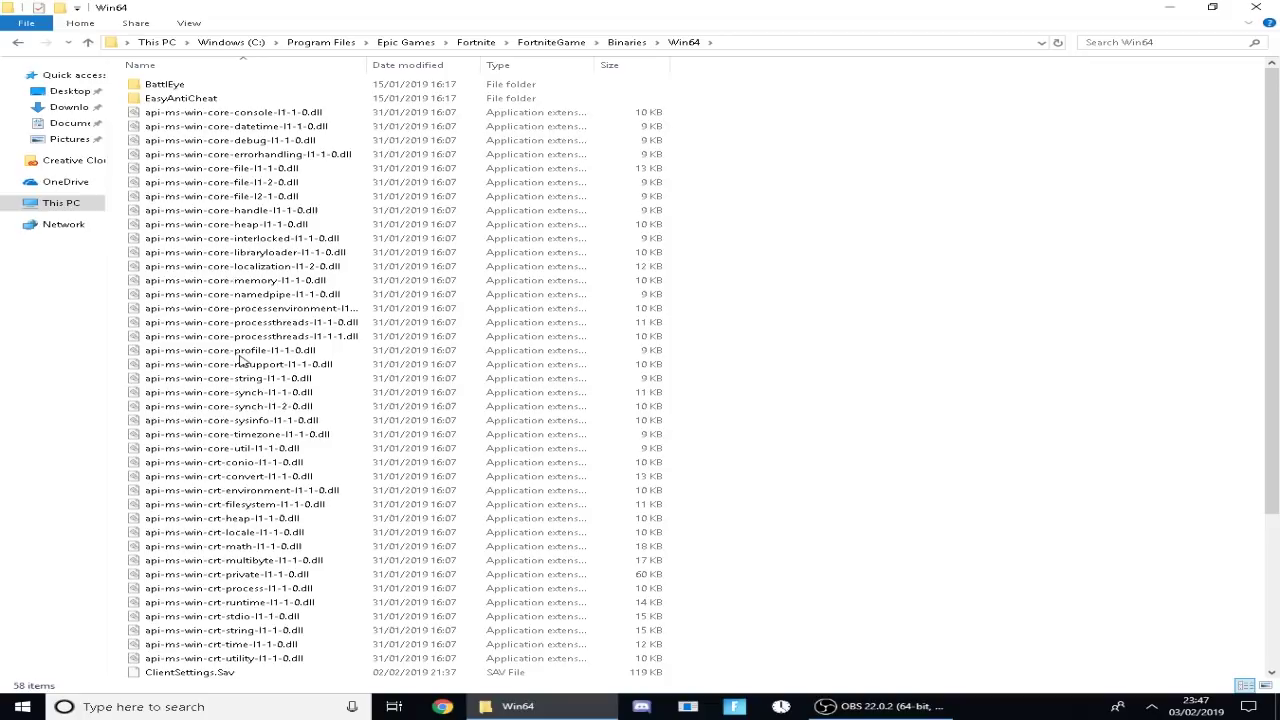
{"action": "left_click", "coordinate": [188, 86]}
{"action": "double_click", "coordinate": [190, 86]}
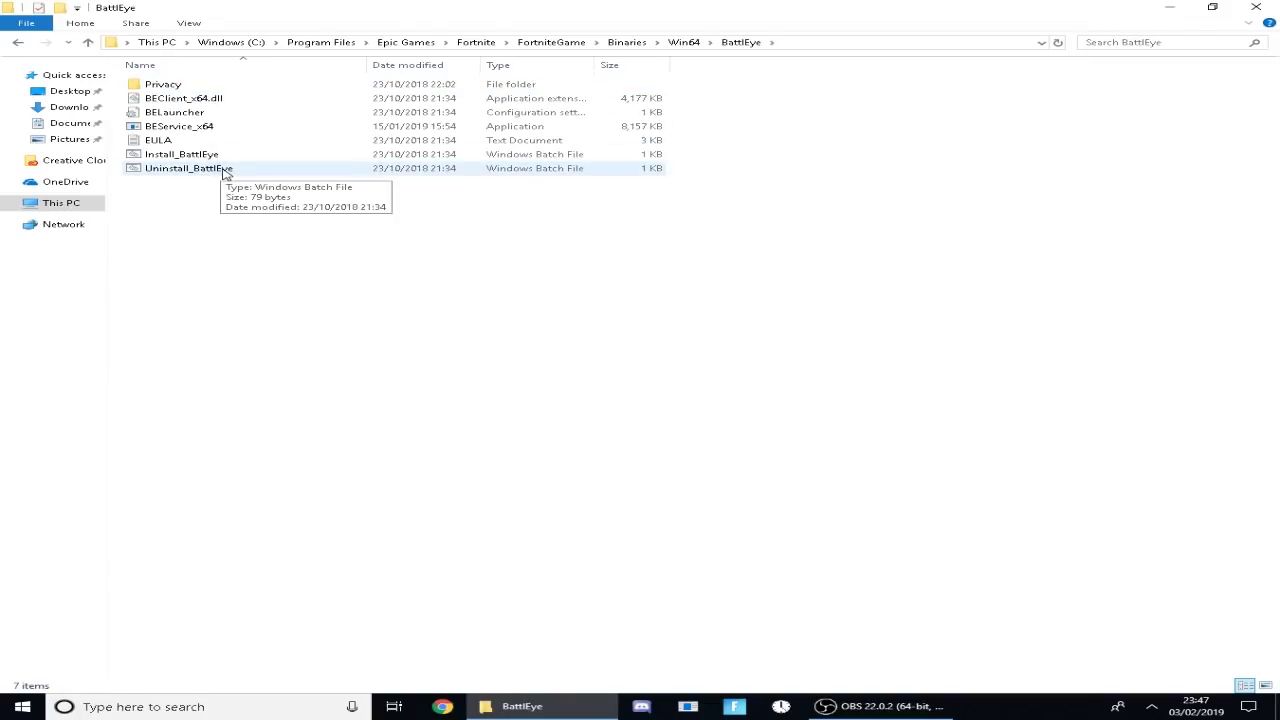
{"action": "left_click", "coordinate": [654, 171]}
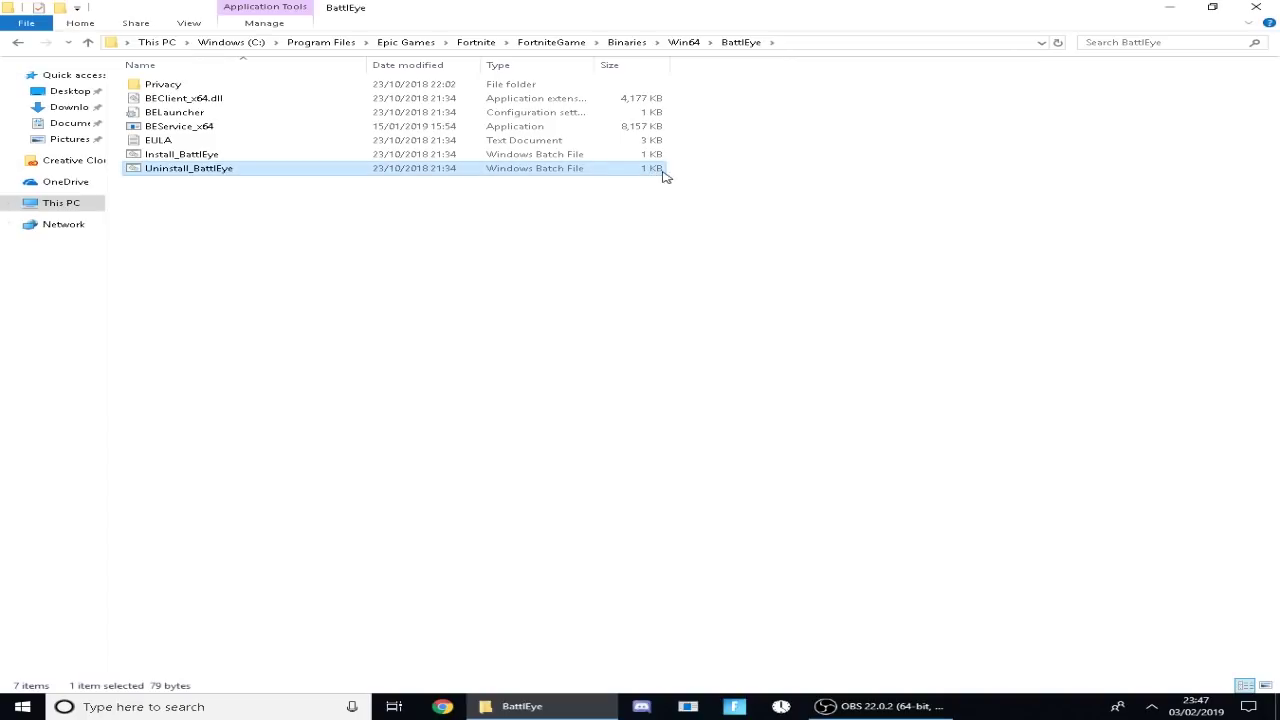
{"action": "left_click", "coordinate": [717, 183]}
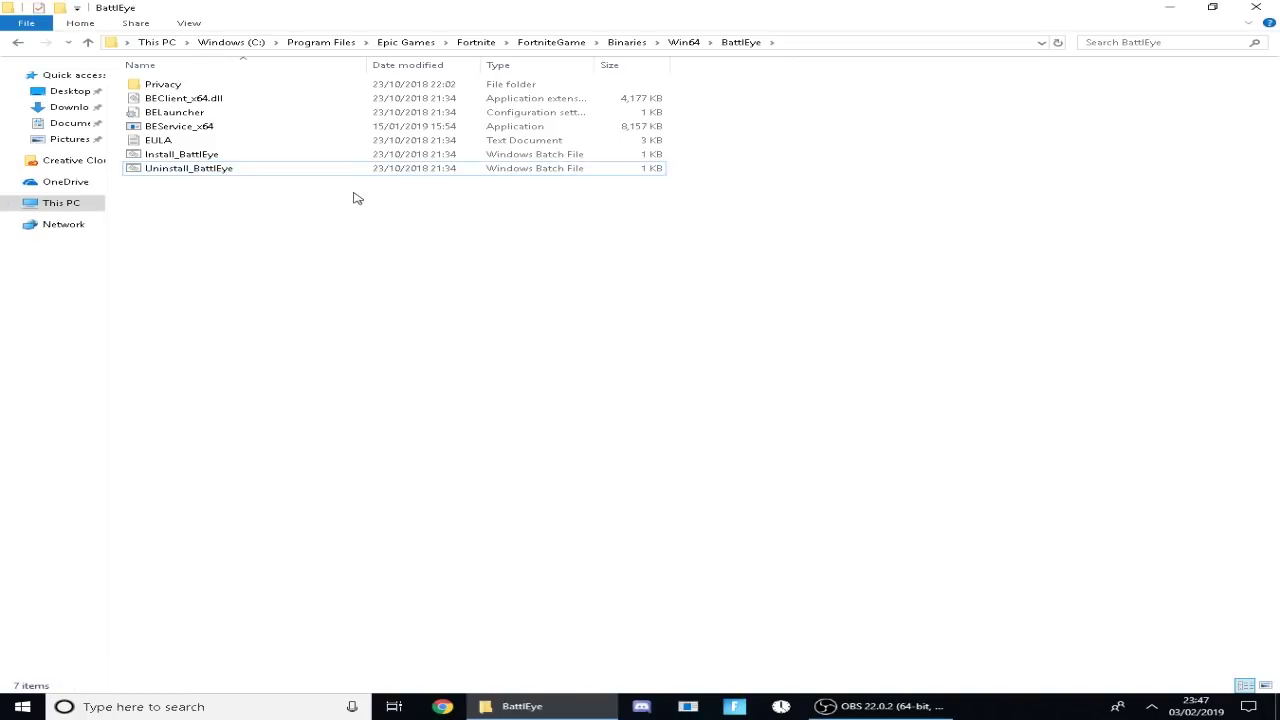
{"action": "left_click", "coordinate": [190, 155]}
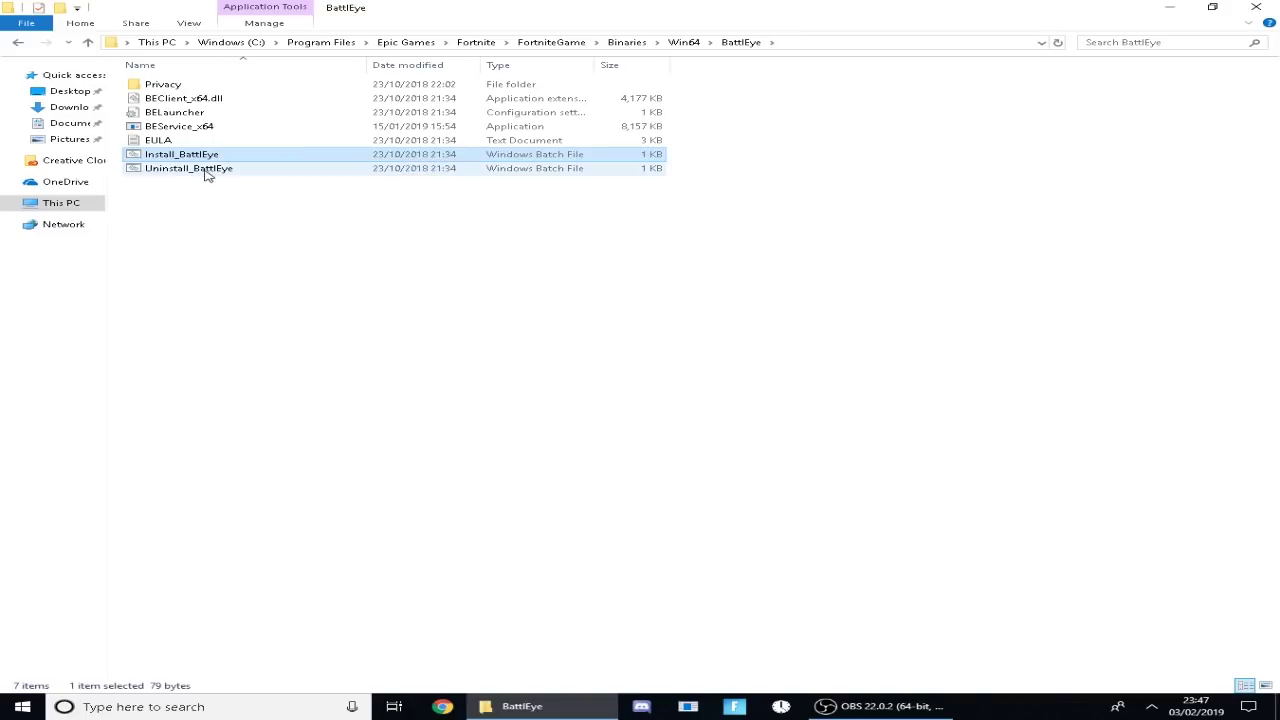
{"action": "left_click", "coordinate": [686, 42]}
{"action": "left_click", "coordinate": [210, 99]}
Run EasyAntiCheat_Setup, repair the service with Fortnite selected, and go back to Win64
{"action": "double_click", "coordinate": [218, 100]}
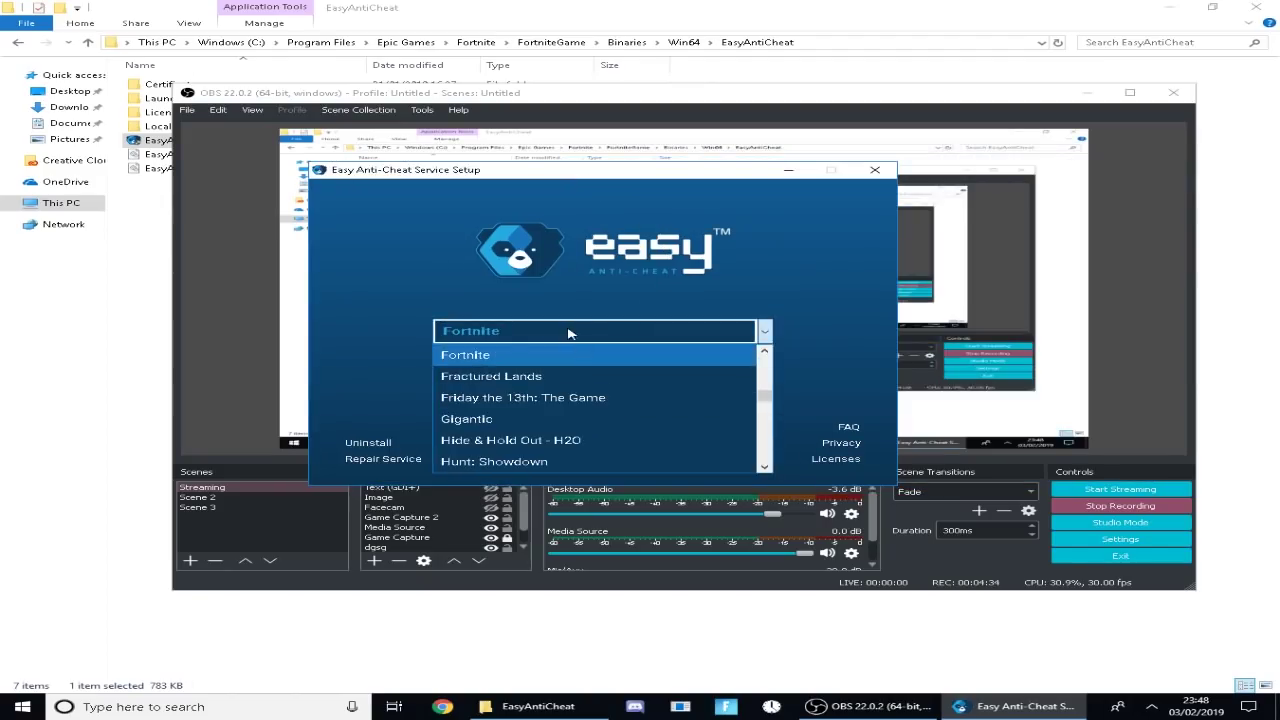
{"action": "left_click", "coordinate": [568, 333]}
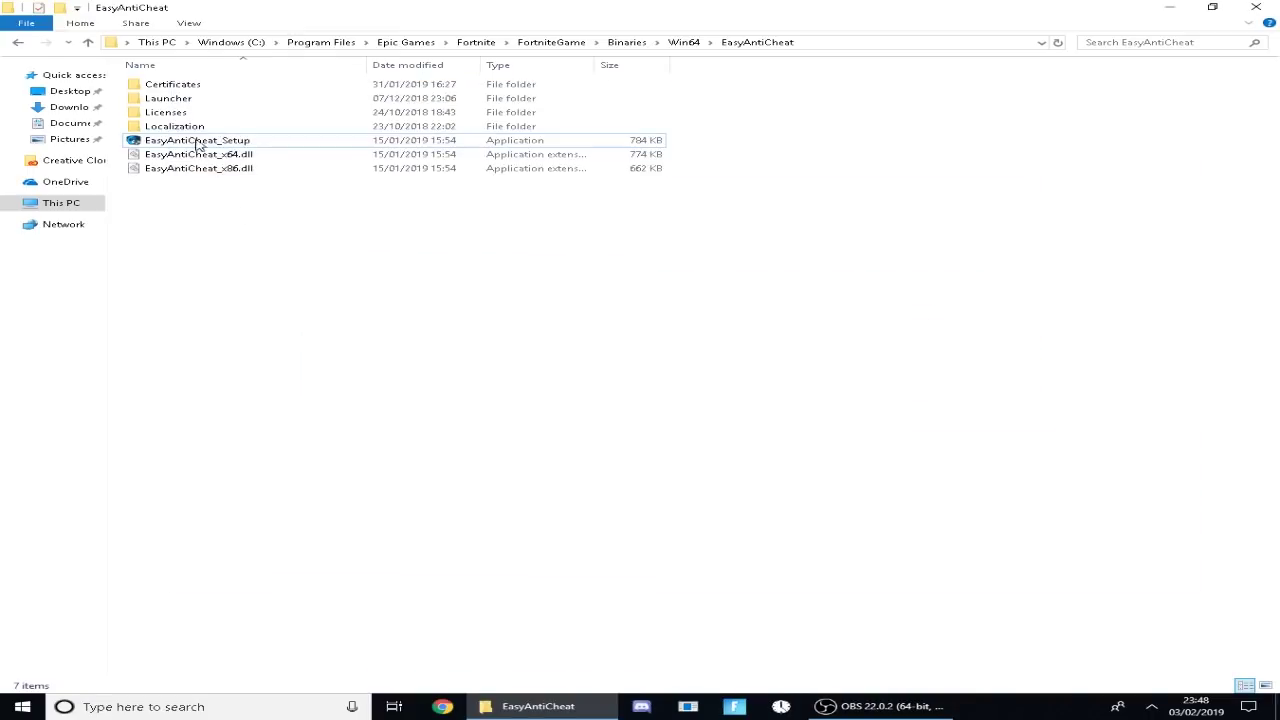
{"action": "key", "text": "BackSpace"}
Select the BattlEye and EasyAntiCheat folders in Win64, then clear the selection
{"action": "left_click", "coordinate": [160, 84], "text": "ctrl"}
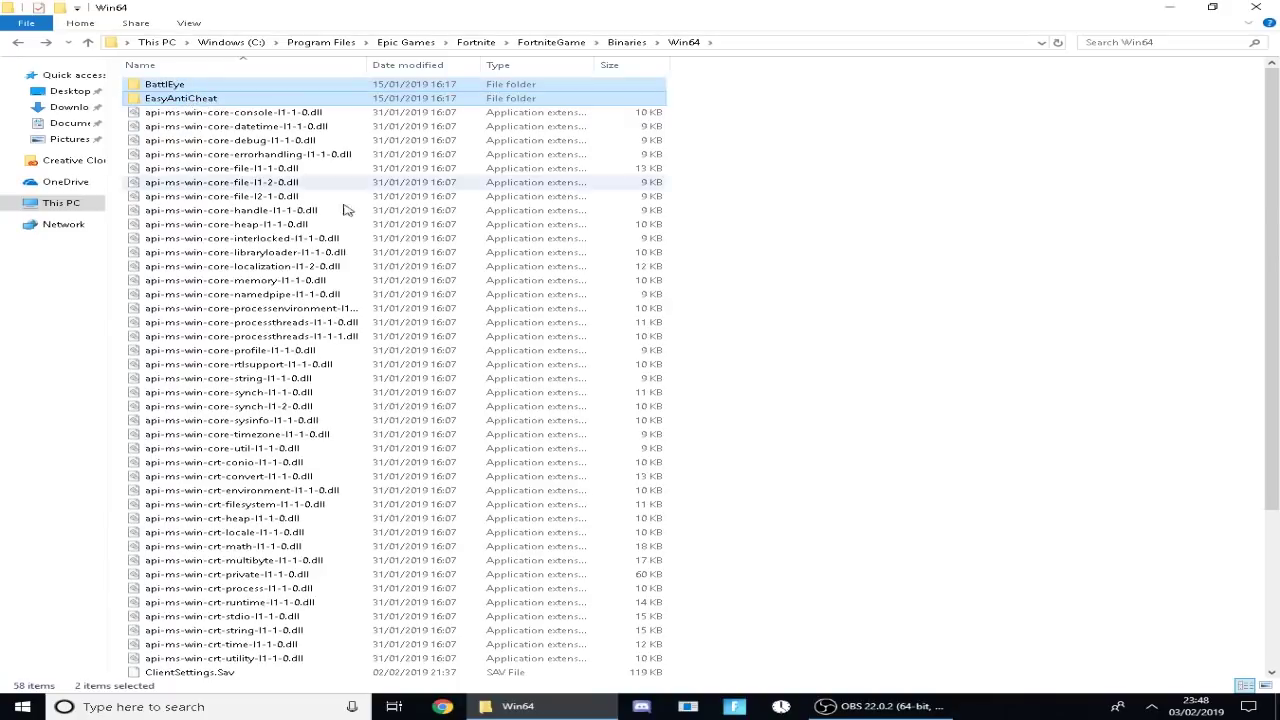
{"action": "scroll", "coordinate": [325, 400], "scroll_direction": "down", "scroll_amount": 5}
{"action": "scroll", "coordinate": [508, 408], "scroll_direction": "up", "scroll_amount": 5}
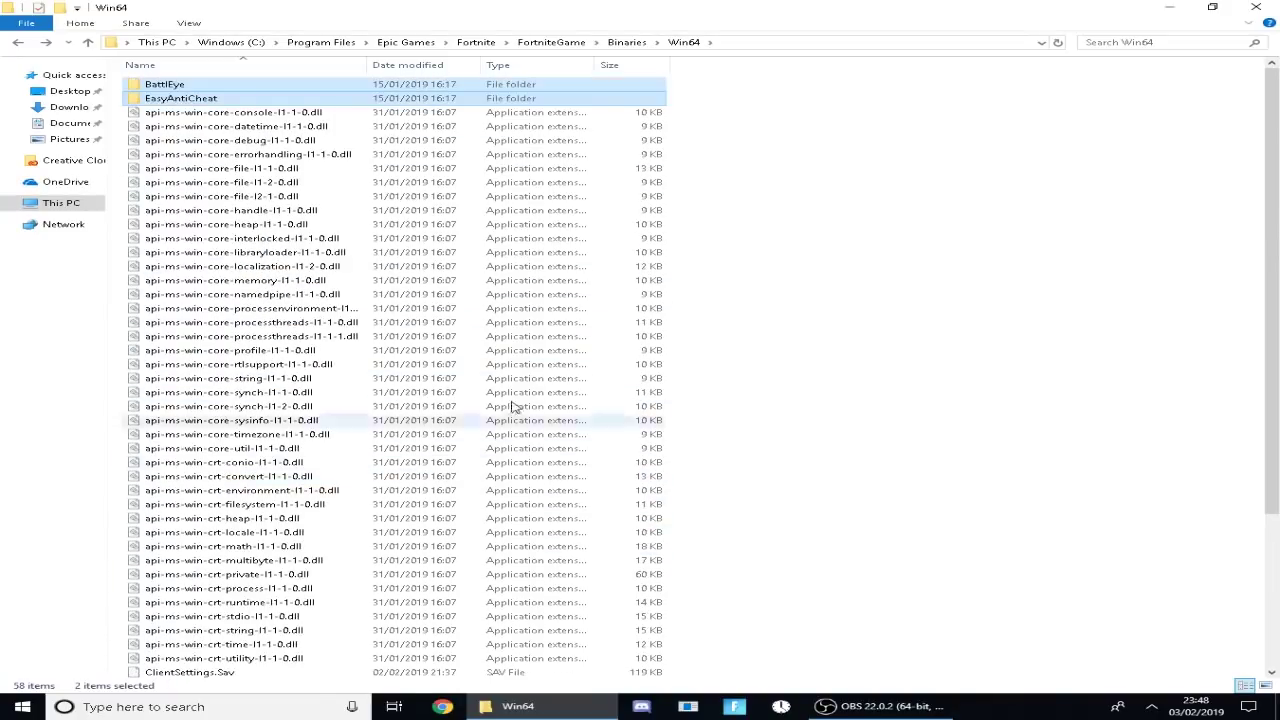
{"action": "left_click", "coordinate": [990, 130]}
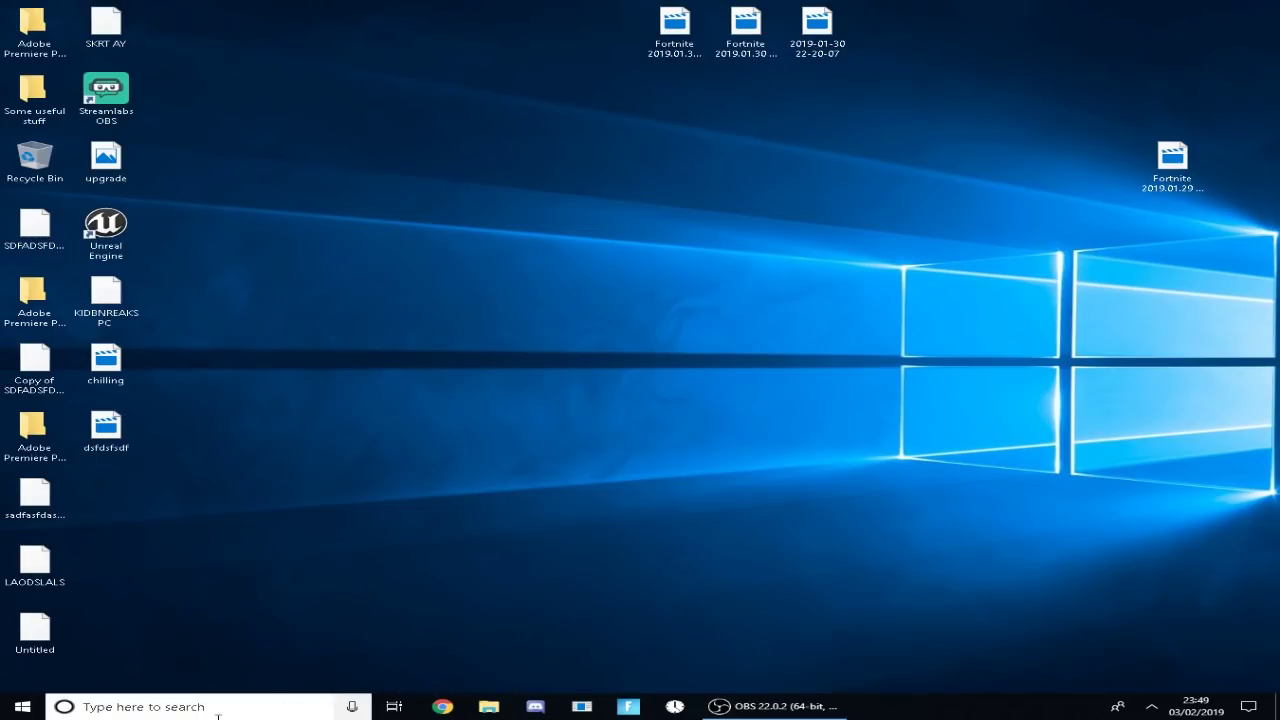
Open and dismiss the Windows search panel and the desktop right-click menu
{"action": "left_click", "coordinate": [190, 706]}
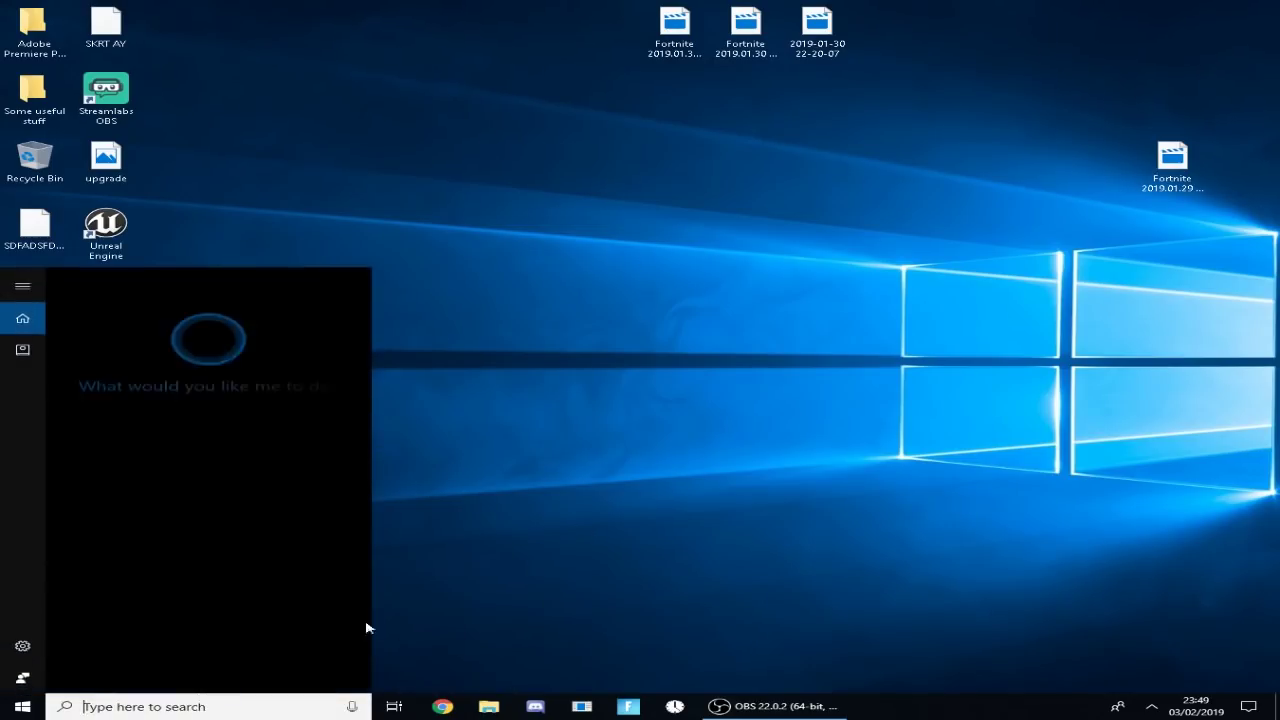
{"action": "left_click", "coordinate": [560, 544]}
{"action": "right_click", "coordinate": [573, 492]}
{"action": "left_click", "coordinate": [719, 394]}
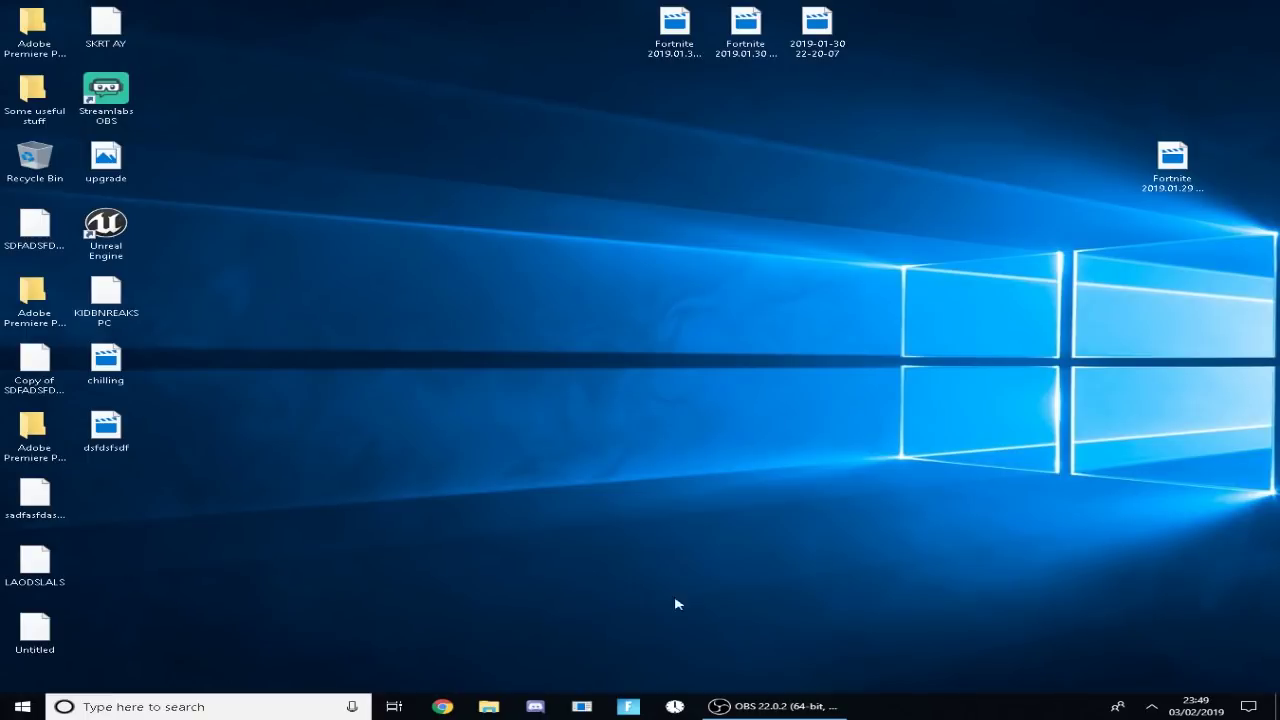
{"action": "right_click", "coordinate": [538, 481]}
{"action": "left_click", "coordinate": [376, 470]}
{"action": "left_click_drag", "start_coordinate": [388, 313], "coordinate": [1057, 387]}
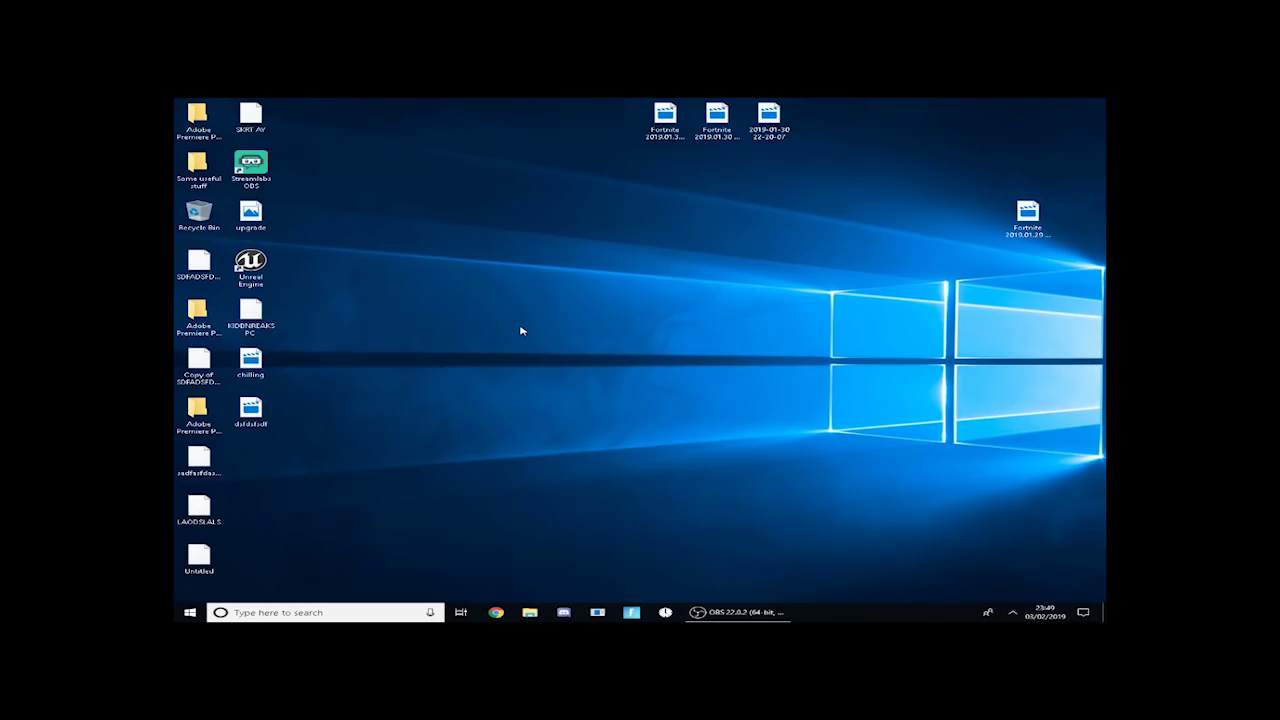